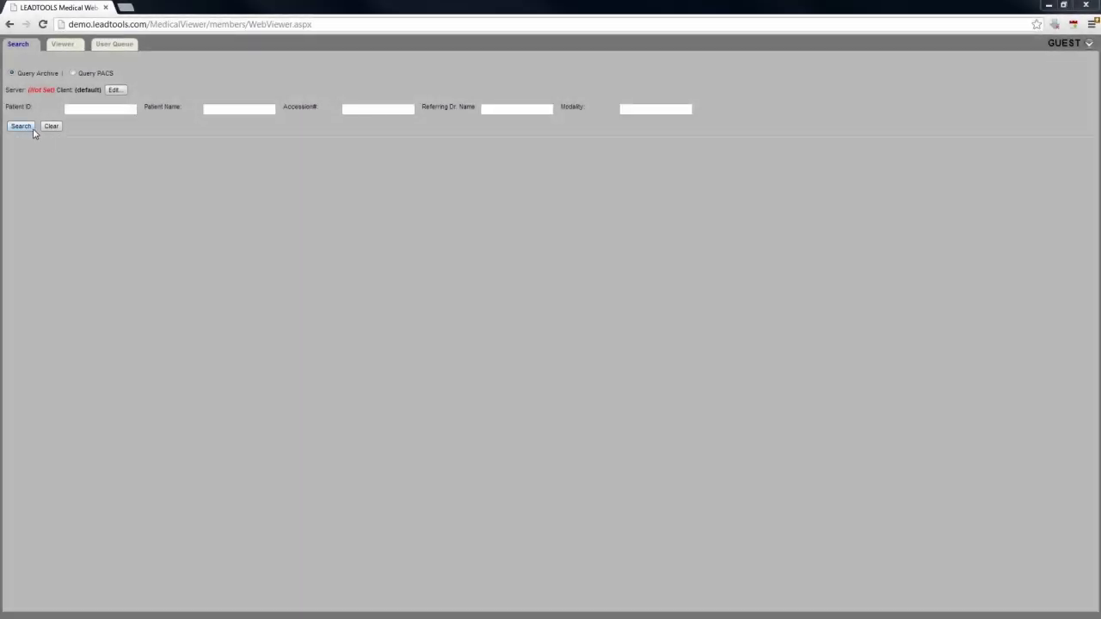
List all archive studies, preview the mammography, Test^Test and Panoramic dental series, then clear the results.
{"action": "left_click", "coordinate": [21, 126]}
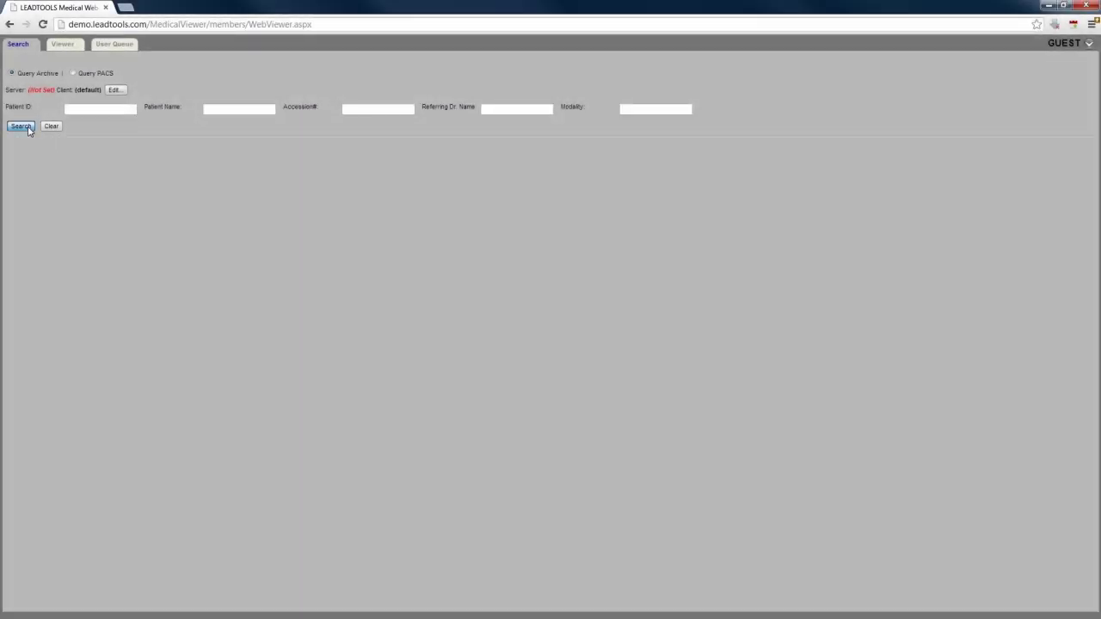
{"action": "scroll", "coordinate": [30, 132], "scroll_direction": "down", "scroll_amount": 1}
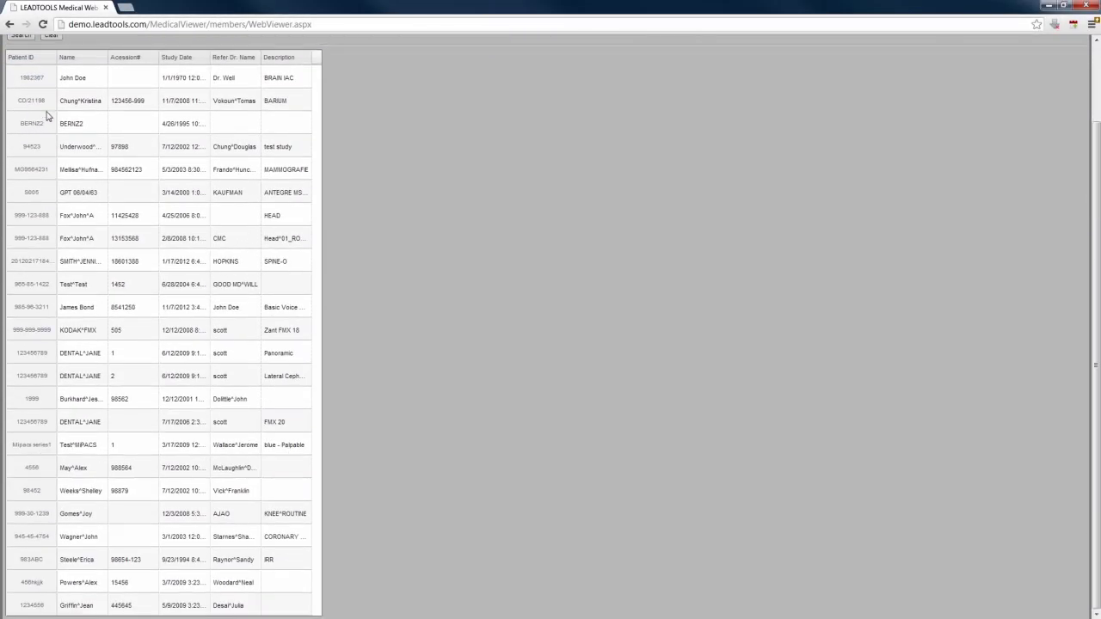
{"action": "left_click", "coordinate": [67, 88]}
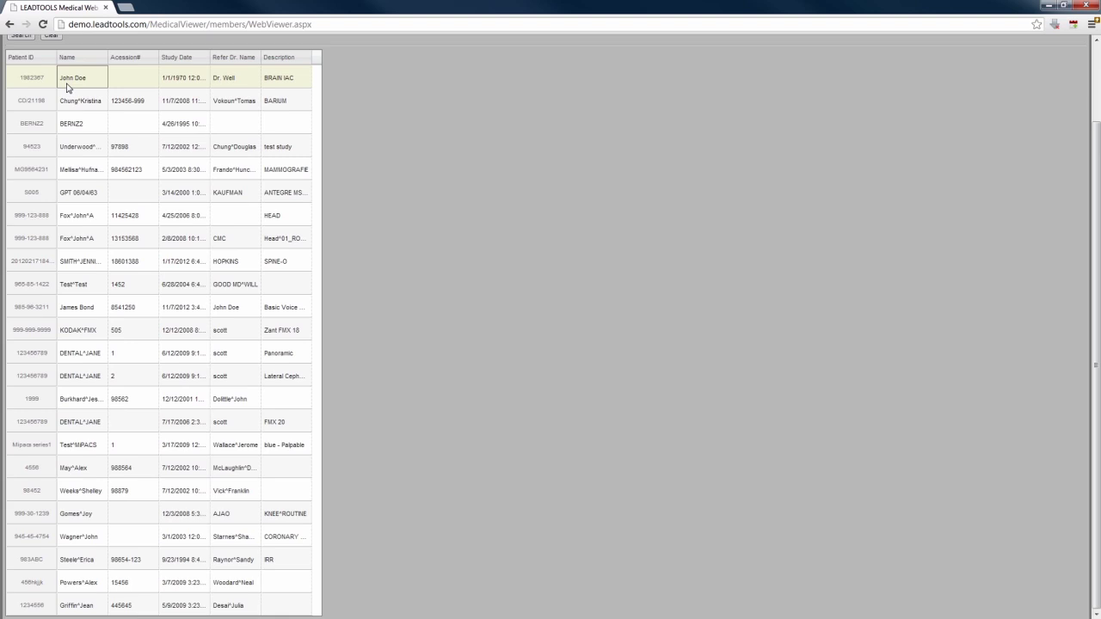
{"action": "left_click", "coordinate": [71, 170]}
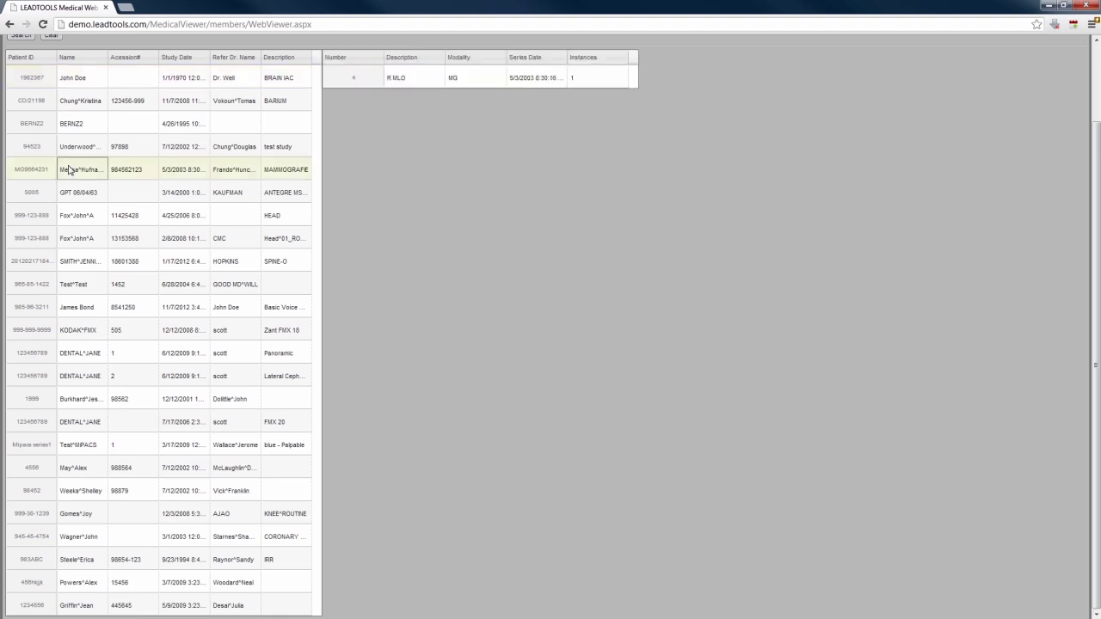
{"action": "left_click", "coordinate": [72, 283]}
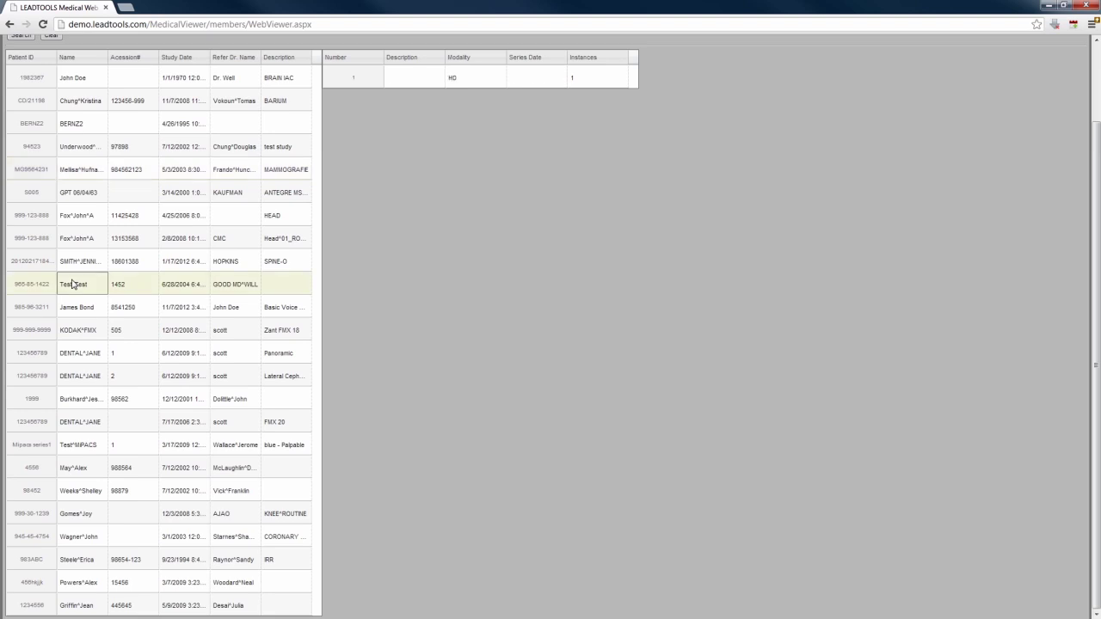
{"action": "left_click", "coordinate": [73, 353]}
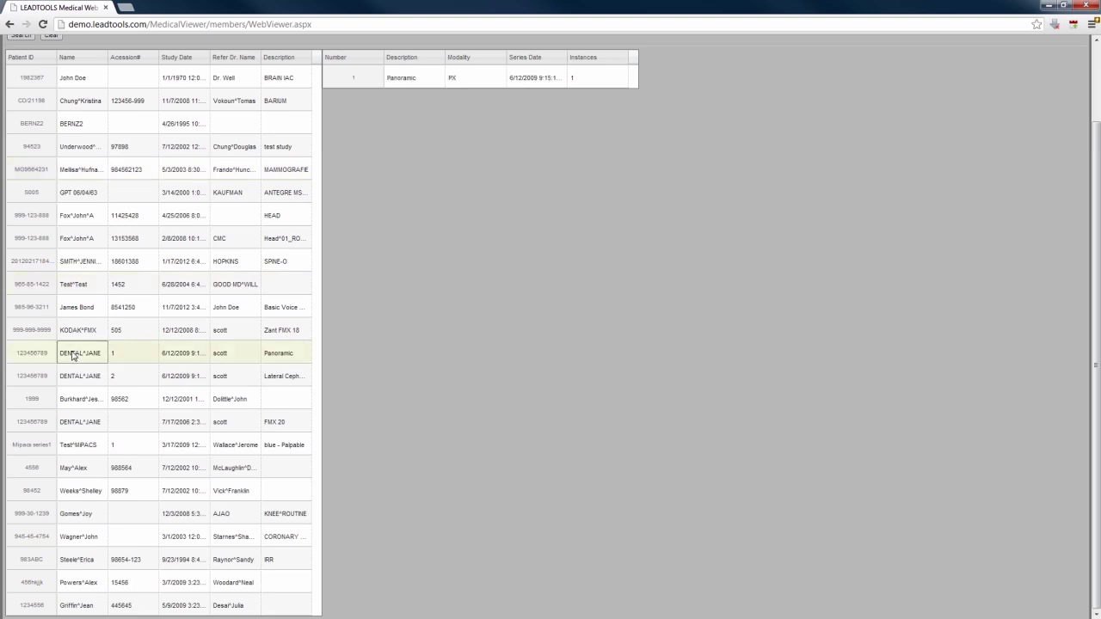
{"action": "scroll", "coordinate": [73, 354], "scroll_direction": "up", "scroll_amount": 2}
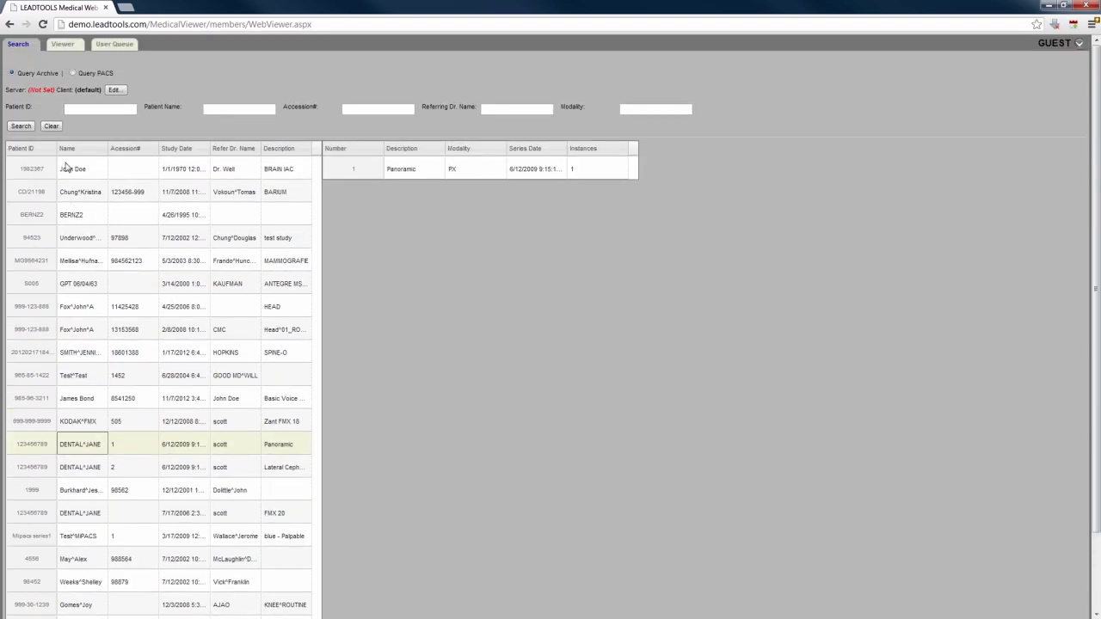
{"action": "left_click", "coordinate": [51, 127]}
Search the archive by the patient's name and open a knee MR series in the viewer.
{"action": "left_click", "coordinate": [217, 110]}
{"action": "type", "text": "gomes"}
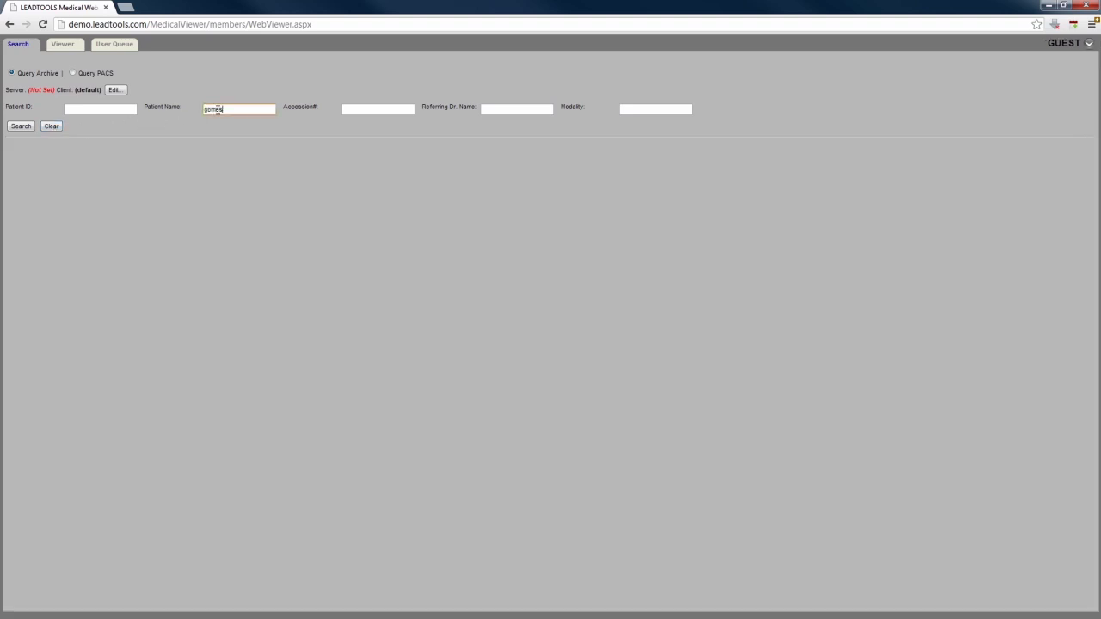
{"action": "left_click", "coordinate": [20, 126]}
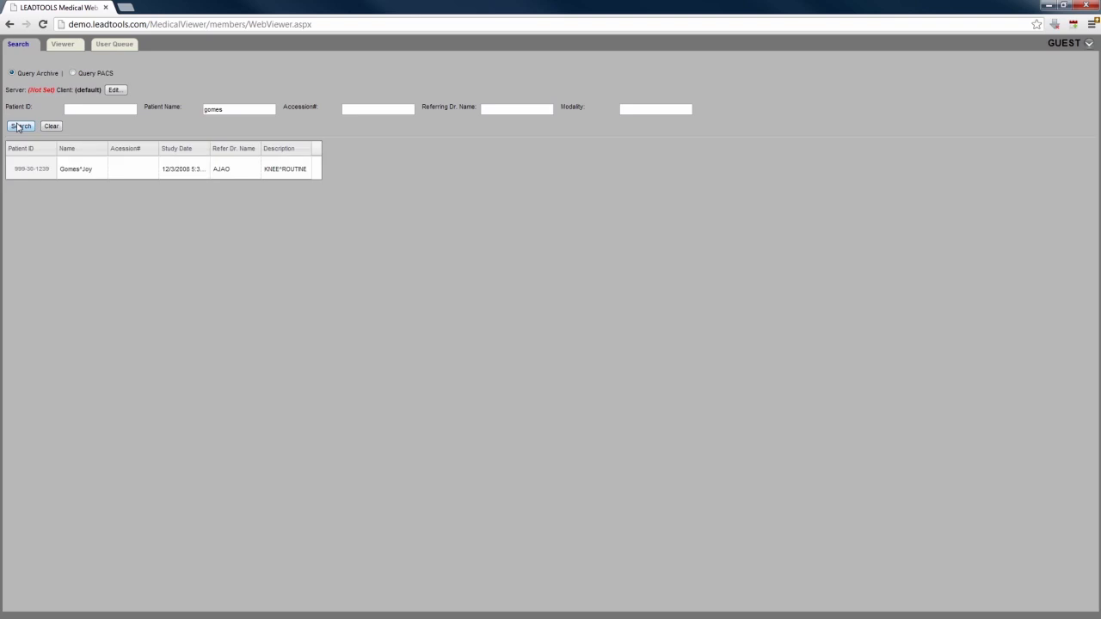
{"action": "left_click", "coordinate": [78, 170]}
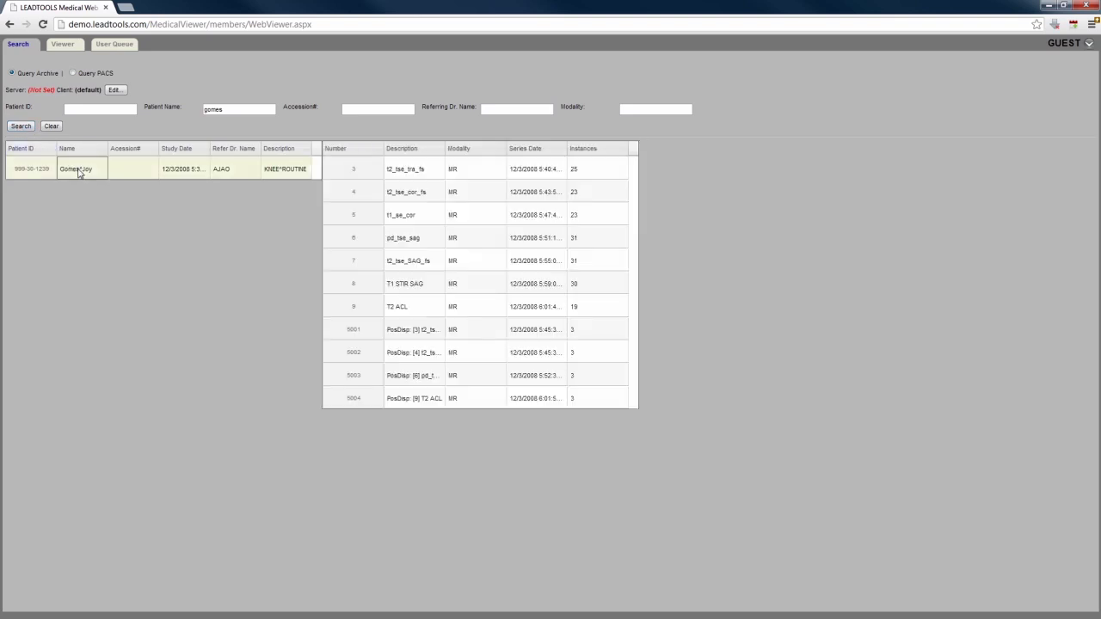
{"action": "double_click", "coordinate": [412, 329]}
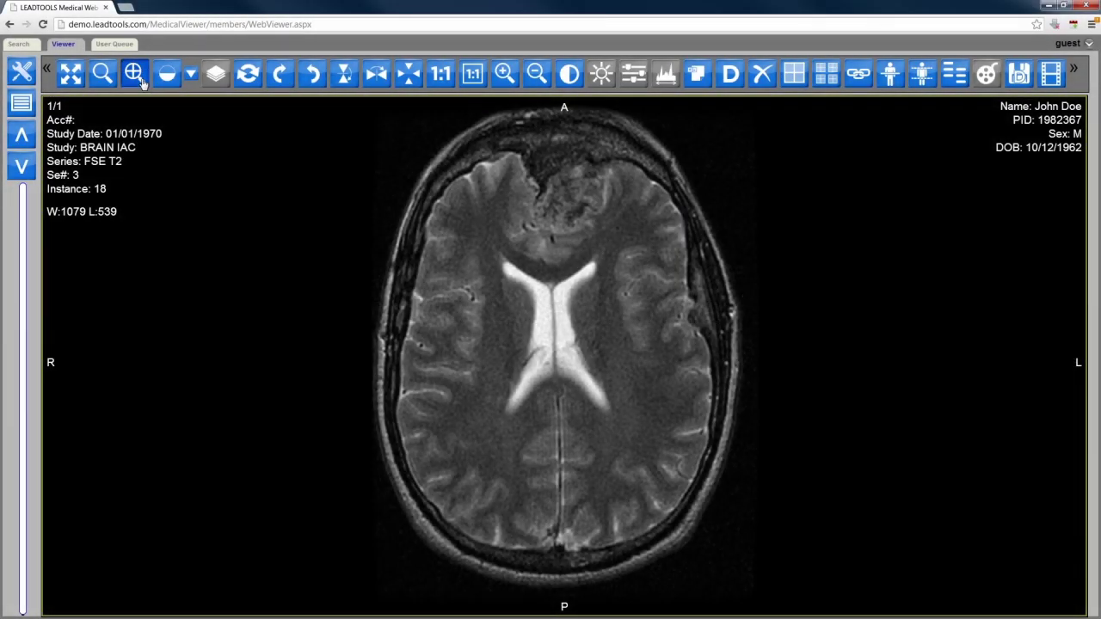
Magnify parts of the brain image, then set window/level to W:837 L:813, leaving mainly the ventricles bright.
{"action": "left_click", "coordinate": [141, 79]}
{"action": "left_click_drag", "start_coordinate": [533, 177], "coordinate": [530, 566]}
{"action": "left_click", "coordinate": [167, 74]}
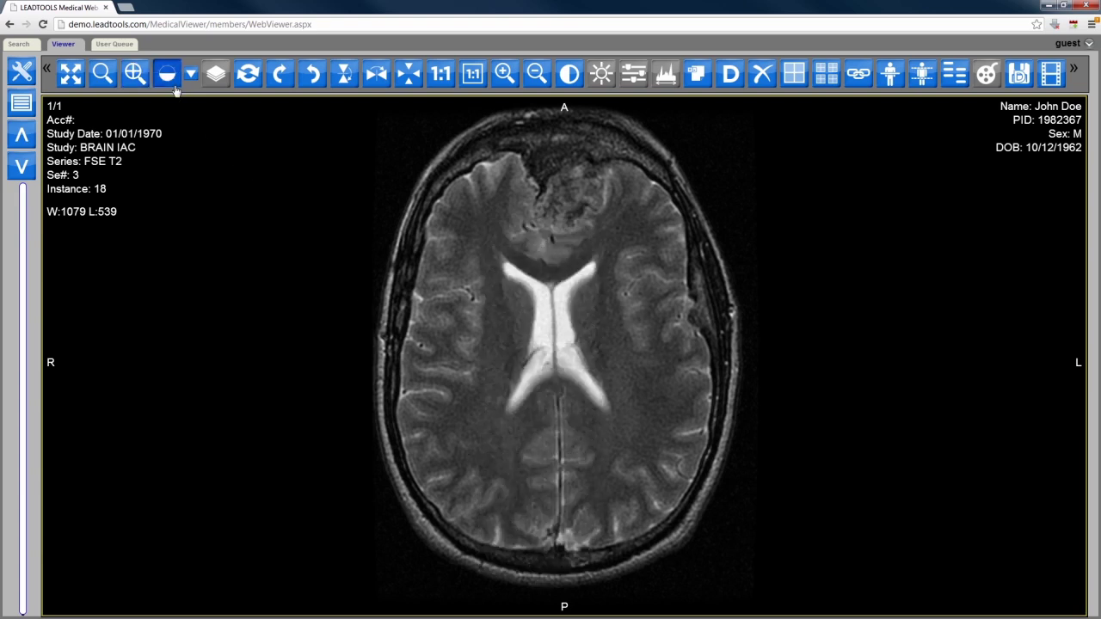
{"action": "left_click_drag", "start_coordinate": [373, 340], "coordinate": [246, 327]}
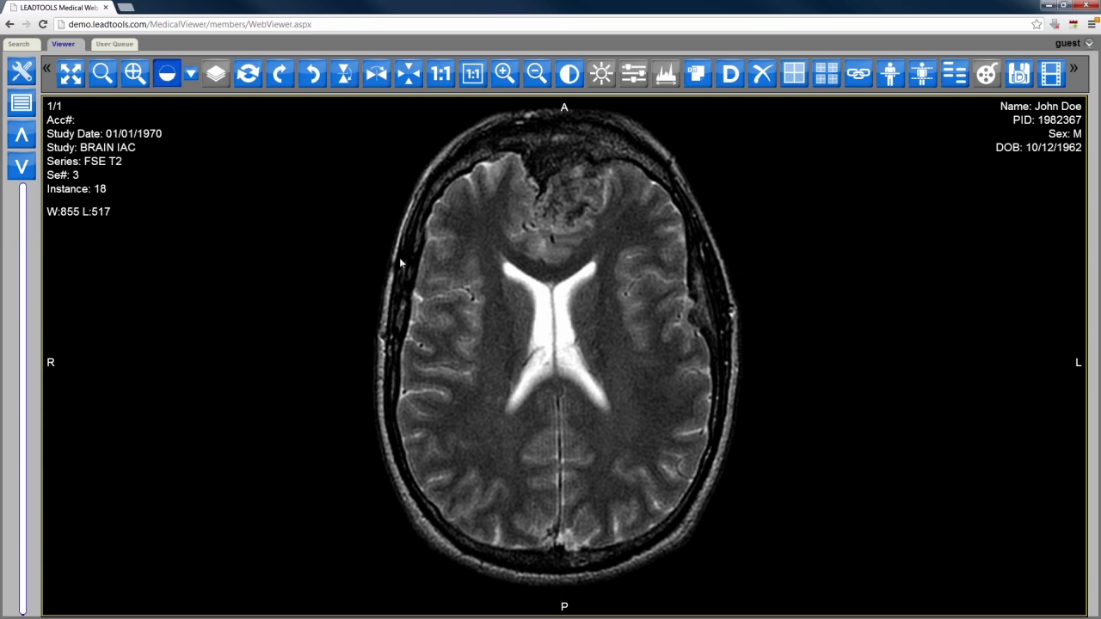
{"action": "left_click_drag", "start_coordinate": [564, 112], "coordinate": [549, 293]}
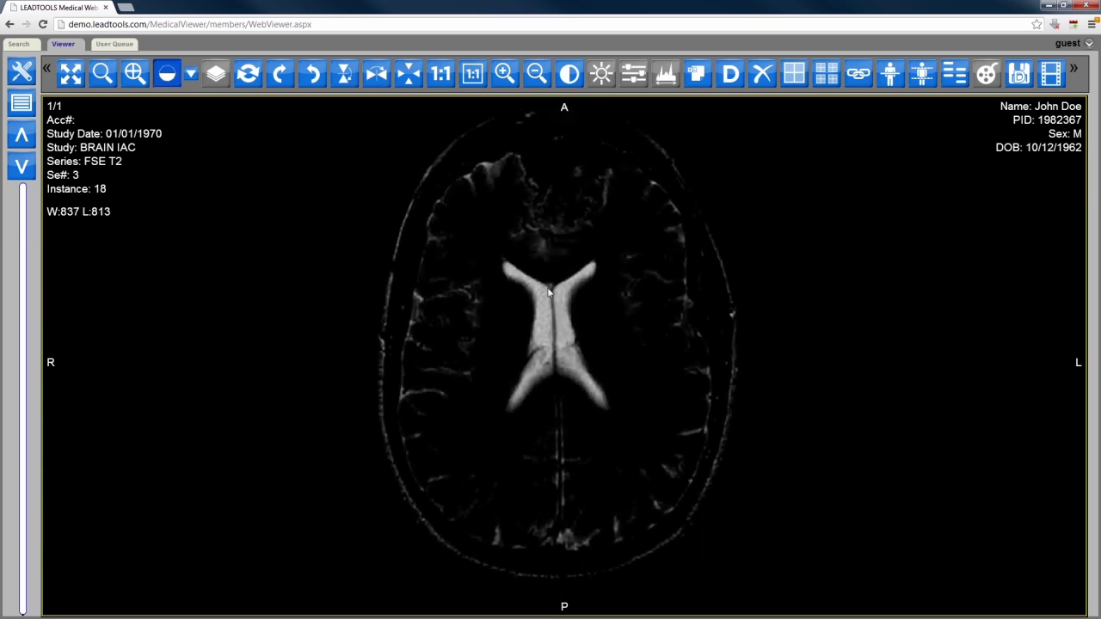
{"action": "left_click", "coordinate": [535, 74]}
Zoom, flip and rotate the MRI, then reset it upright at W:1079 L:539 and show the annotation tools.
{"action": "left_click", "coordinate": [536, 75]}
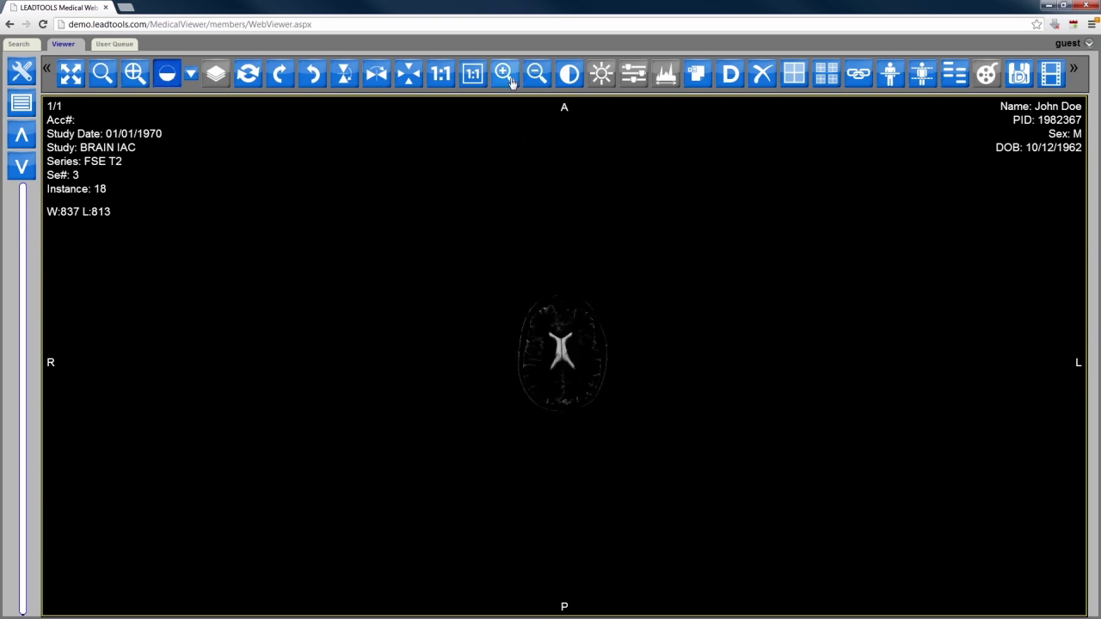
{"action": "left_click", "coordinate": [508, 80]}
{"action": "left_click", "coordinate": [508, 80]}
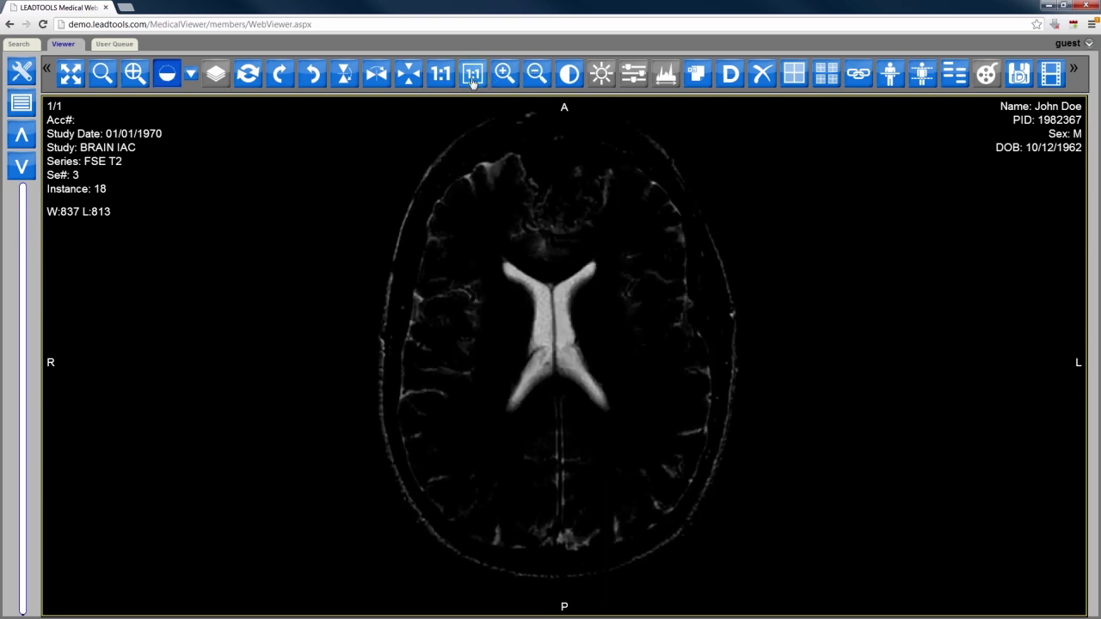
{"action": "left_click", "coordinate": [344, 76]}
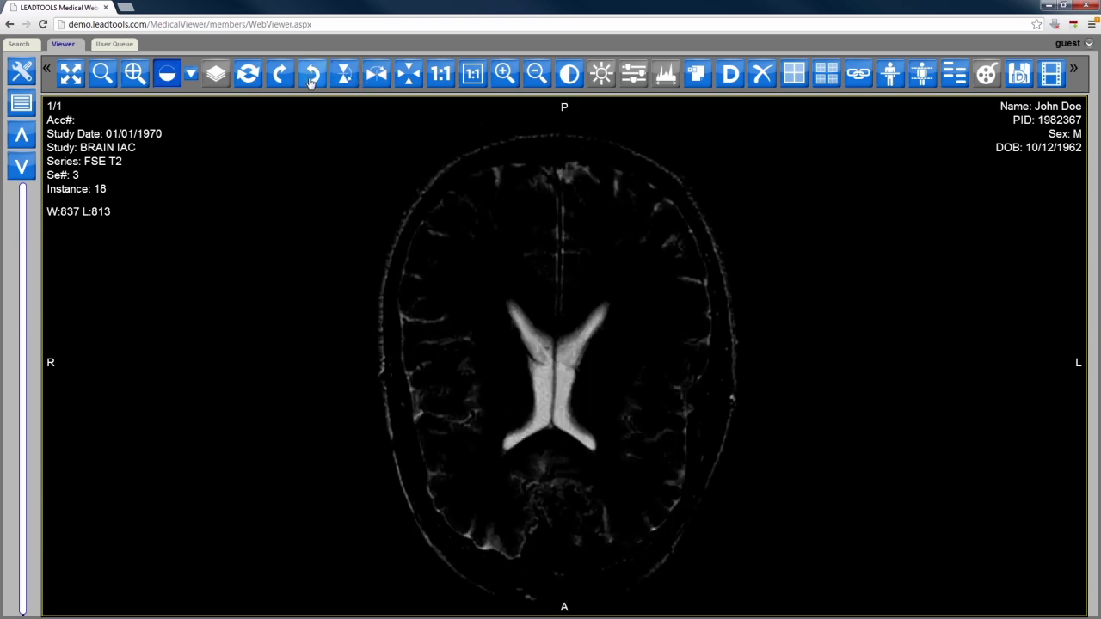
{"action": "left_click", "coordinate": [285, 80]}
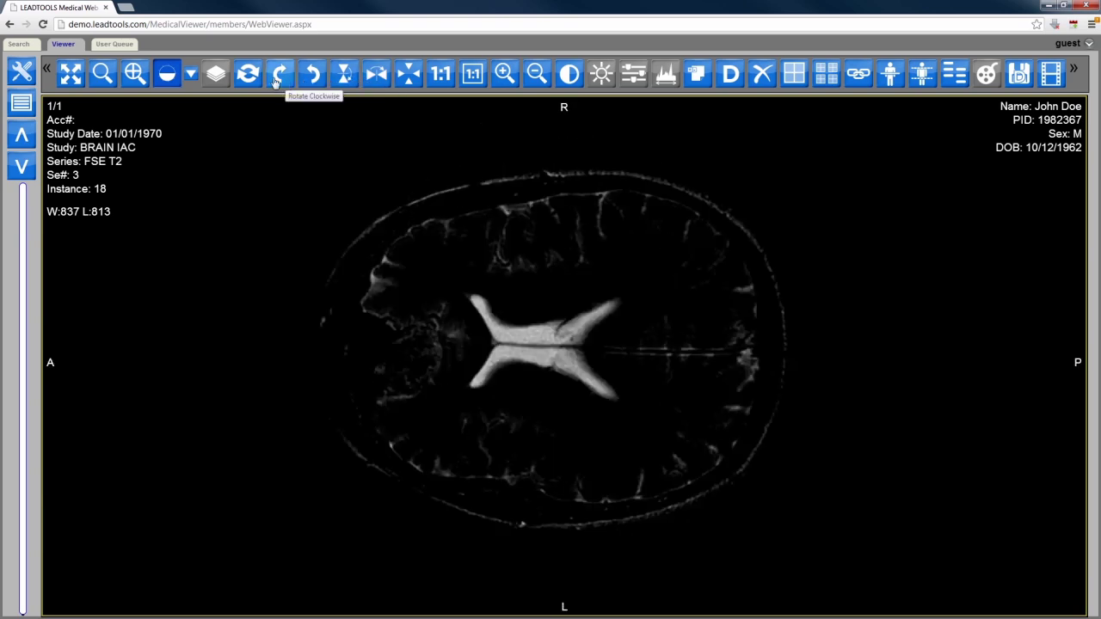
{"action": "left_click", "coordinate": [249, 76]}
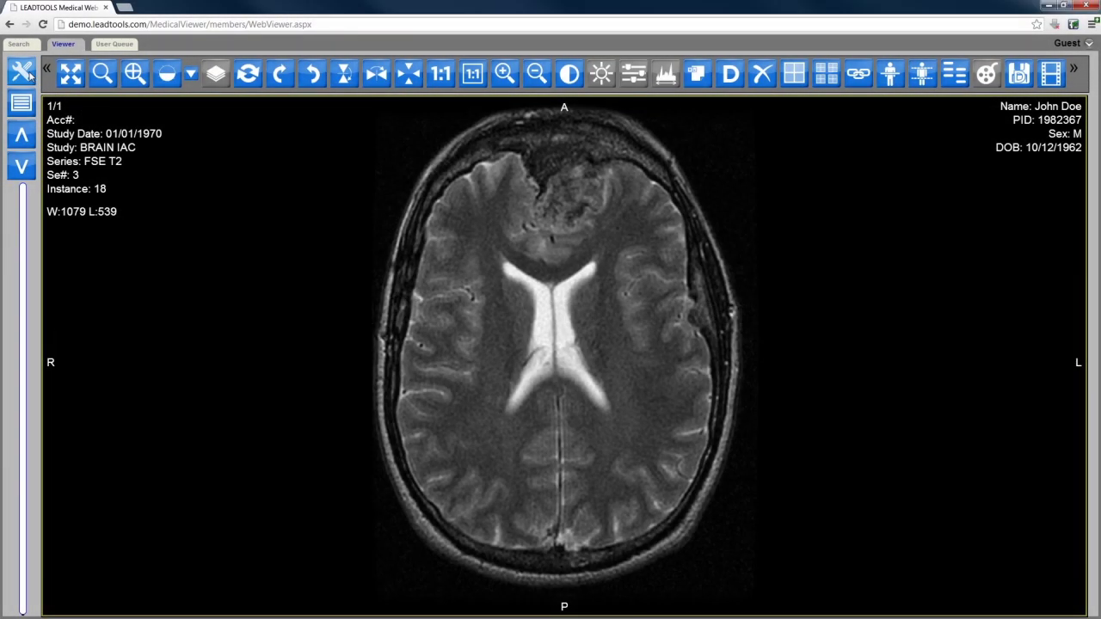
{"action": "left_click", "coordinate": [28, 81]}
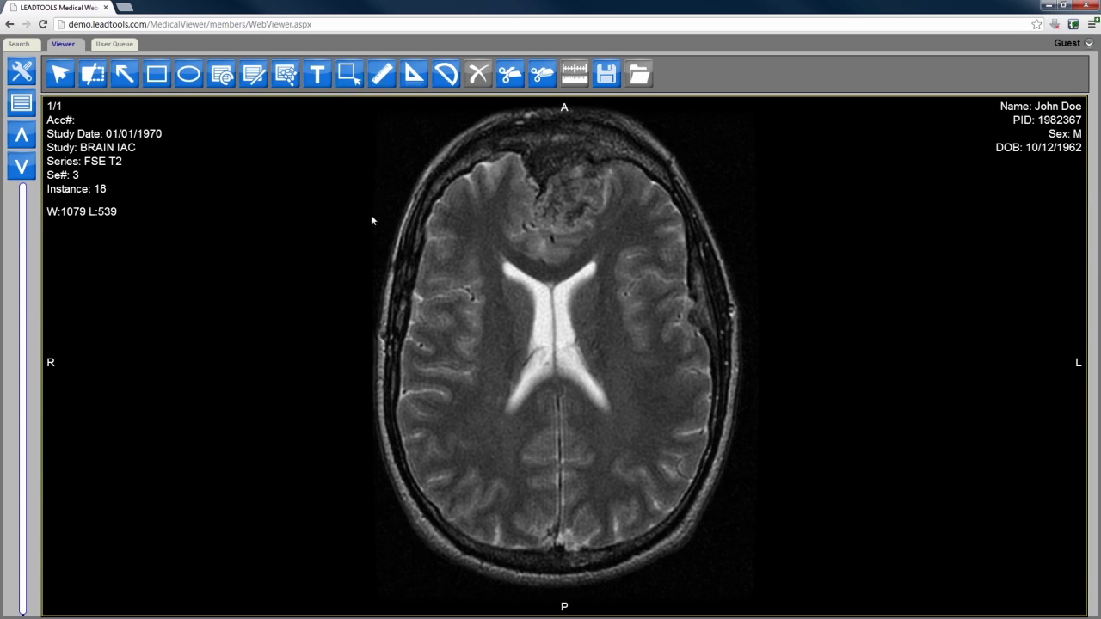
Measure the skull width across the ventricles (155.94 mm) and add an angle near the frontal skull.
{"action": "left_click_drag", "start_coordinate": [376, 333], "coordinate": [745, 334]}
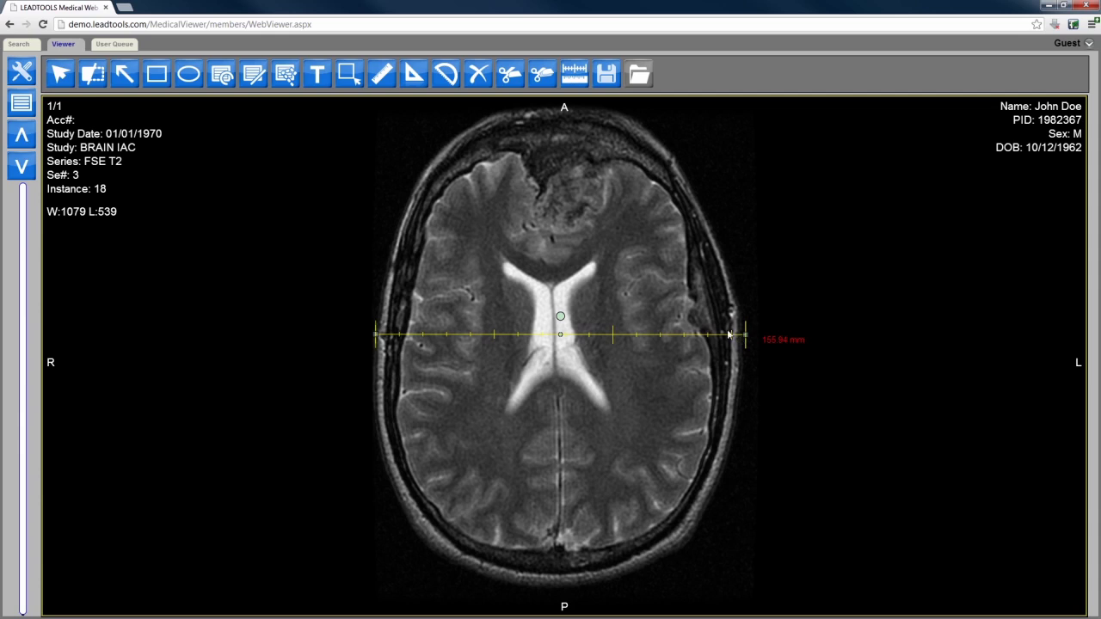
{"action": "left_click", "coordinate": [443, 121]}
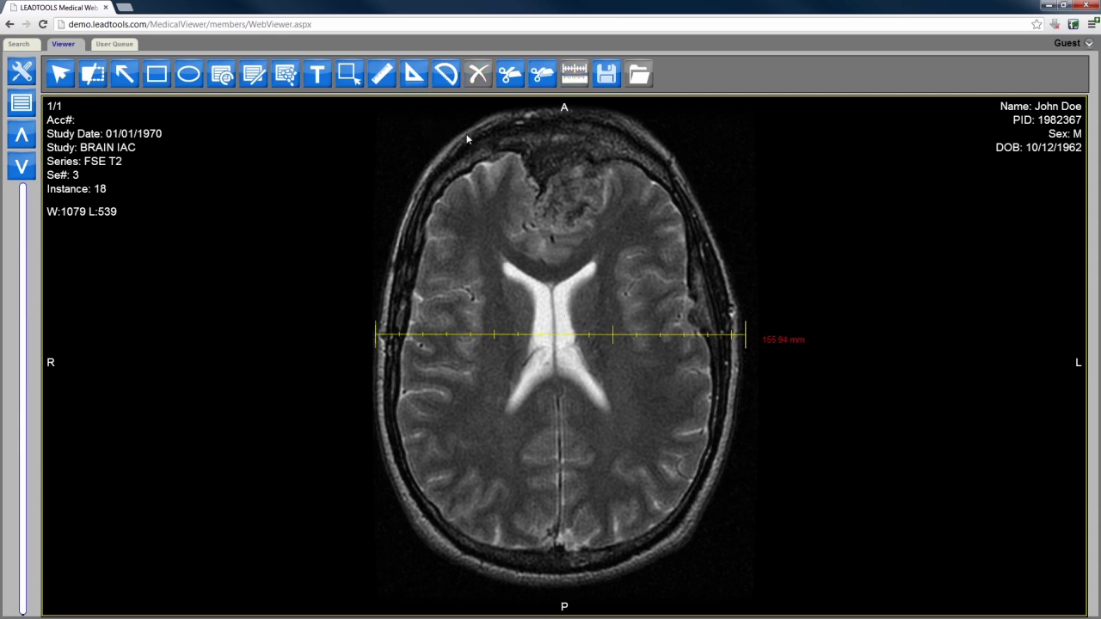
{"action": "left_click_drag", "start_coordinate": [534, 193], "coordinate": [512, 149]}
{"action": "left_click", "coordinate": [427, 198]}
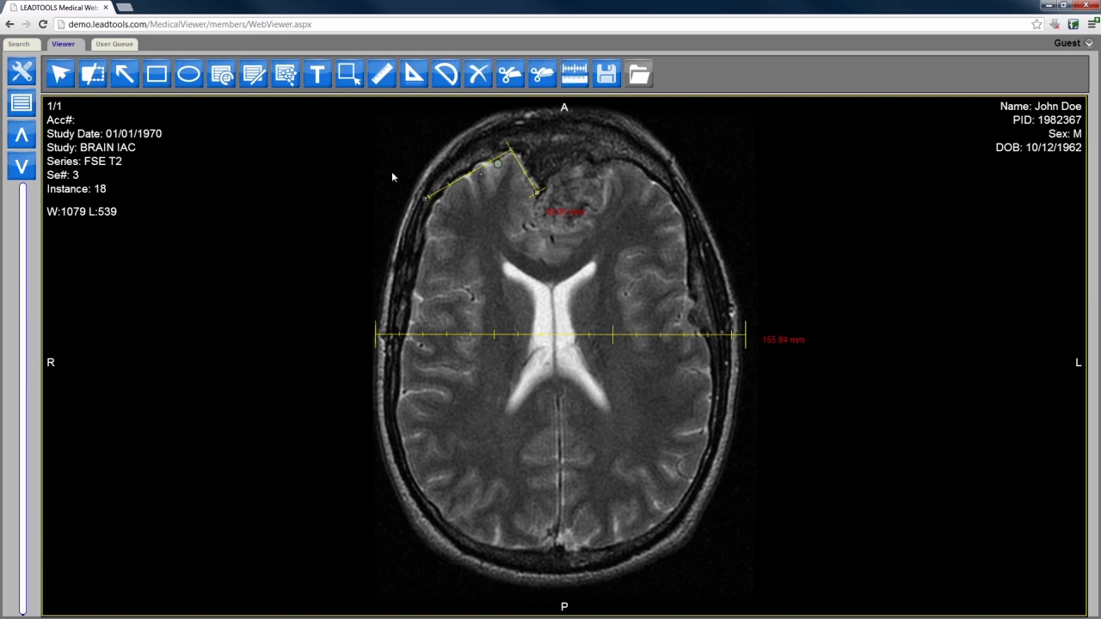
{"action": "left_click", "coordinate": [125, 76]}
Add an arrow at the skull edge with a red 'Look Here!' text callout, then start saving annotations.
{"action": "left_click_drag", "start_coordinate": [390, 271], "coordinate": [313, 311]}
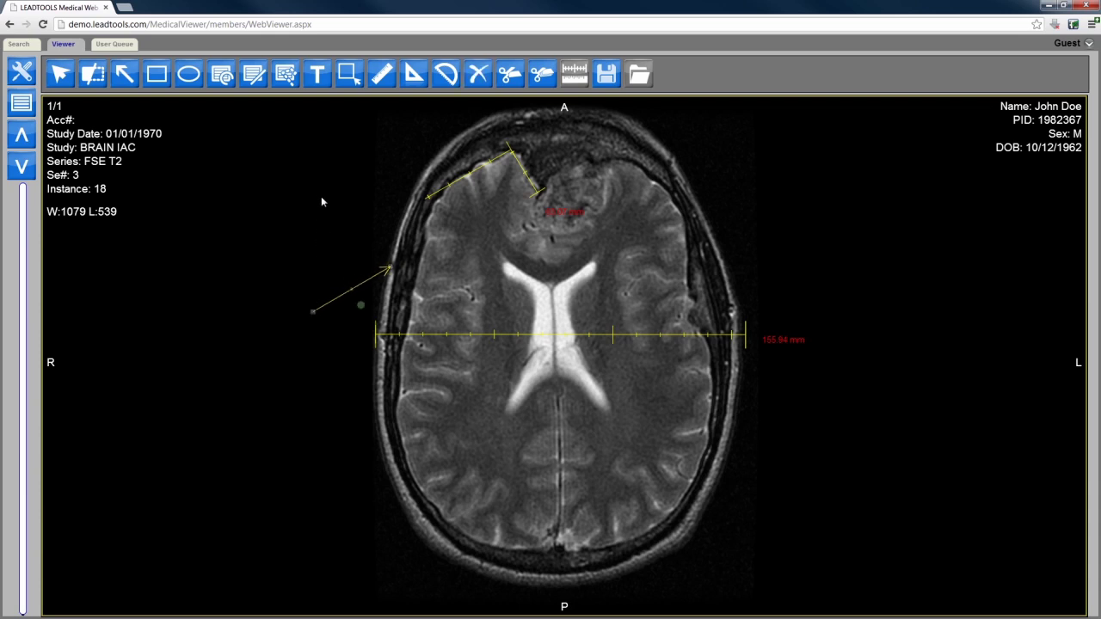
{"action": "left_click", "coordinate": [301, 108]}
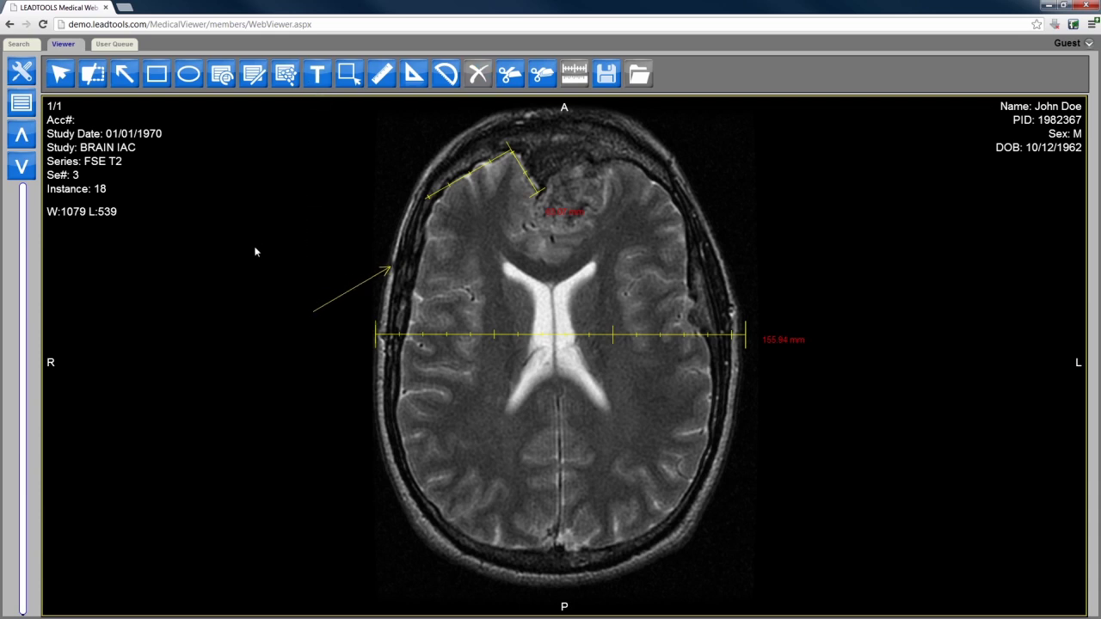
{"action": "left_click_drag", "start_coordinate": [253, 312], "coordinate": [316, 360]}
{"action": "double_click", "coordinate": [266, 316]}
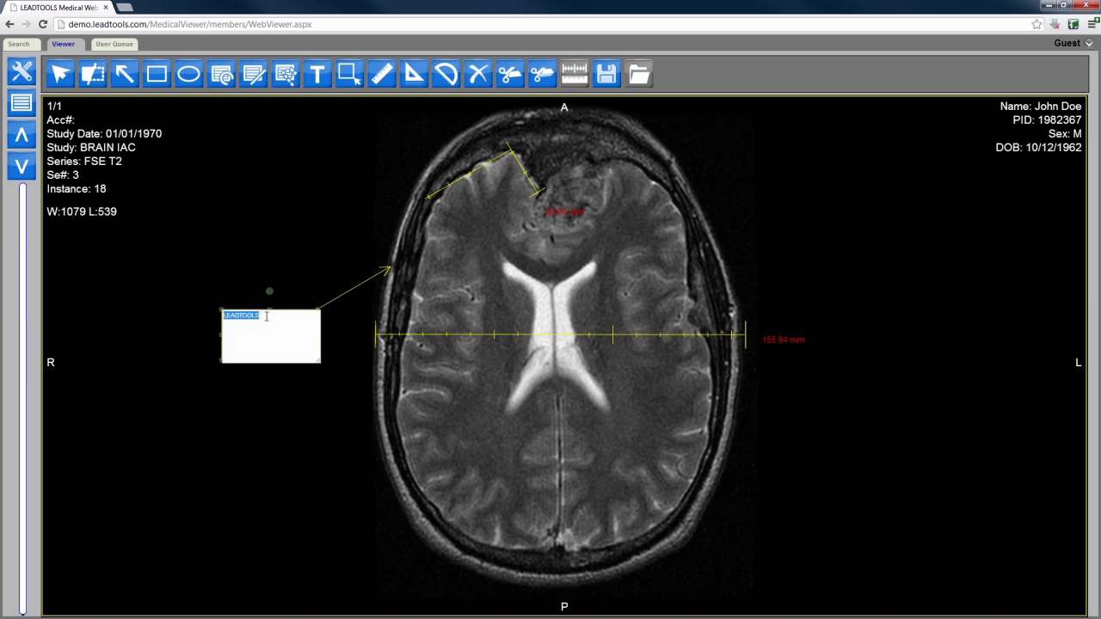
{"action": "type", "text": "4"}
{"action": "left_click", "coordinate": [297, 283]}
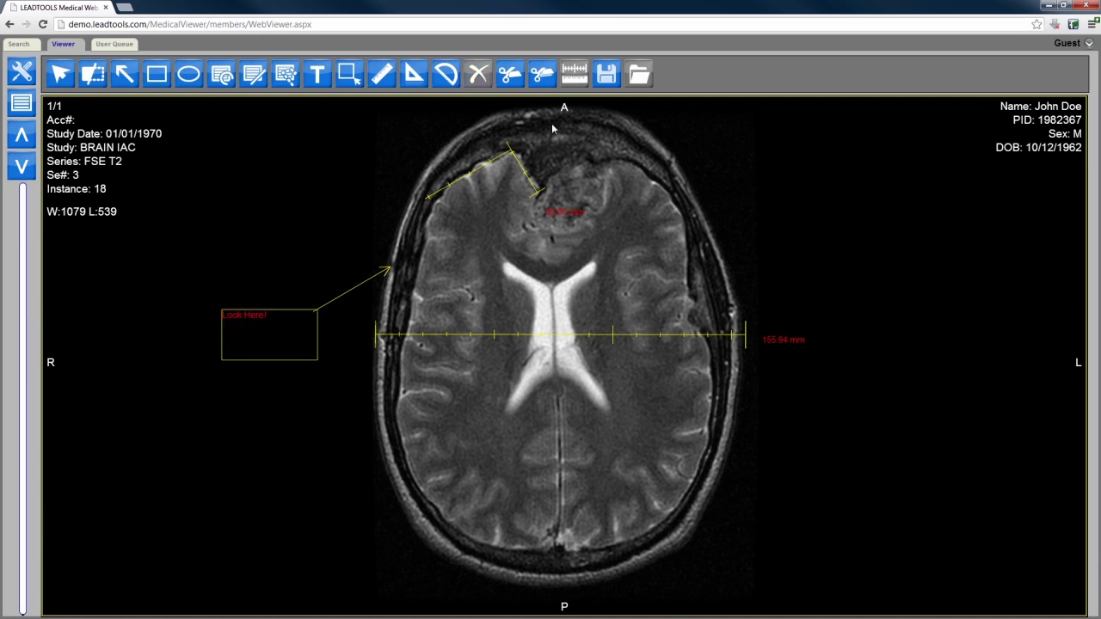
{"action": "left_click", "coordinate": [606, 76]}
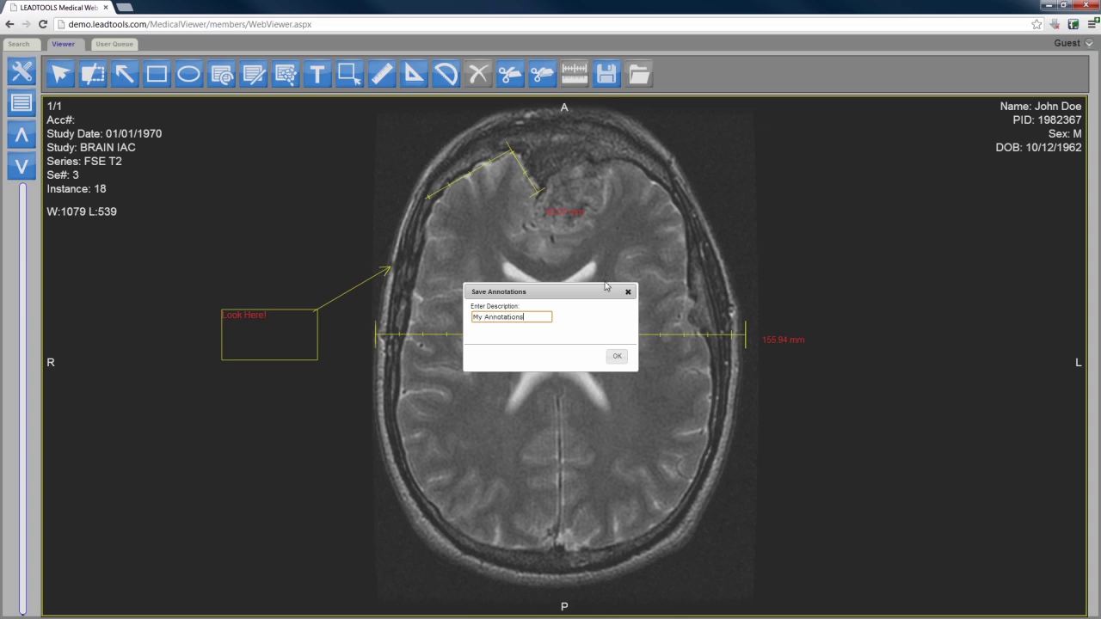
Save the annotations as 'My Annotations' and dismiss the Annotations Saved confirmation.
{"action": "left_click", "coordinate": [616, 356]}
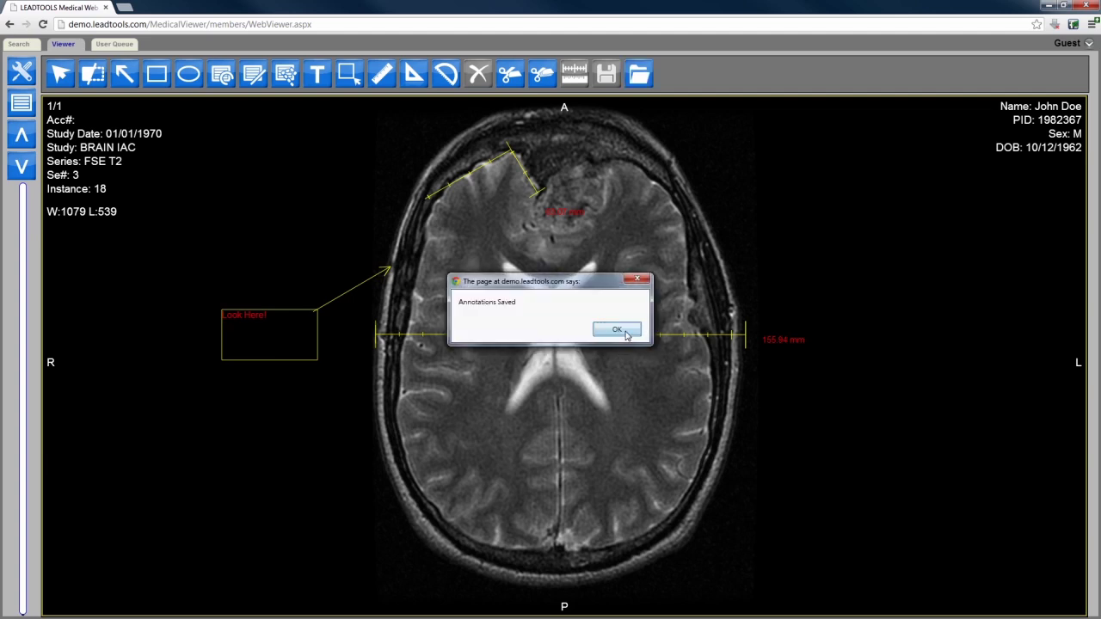
{"action": "left_click", "coordinate": [625, 332]}
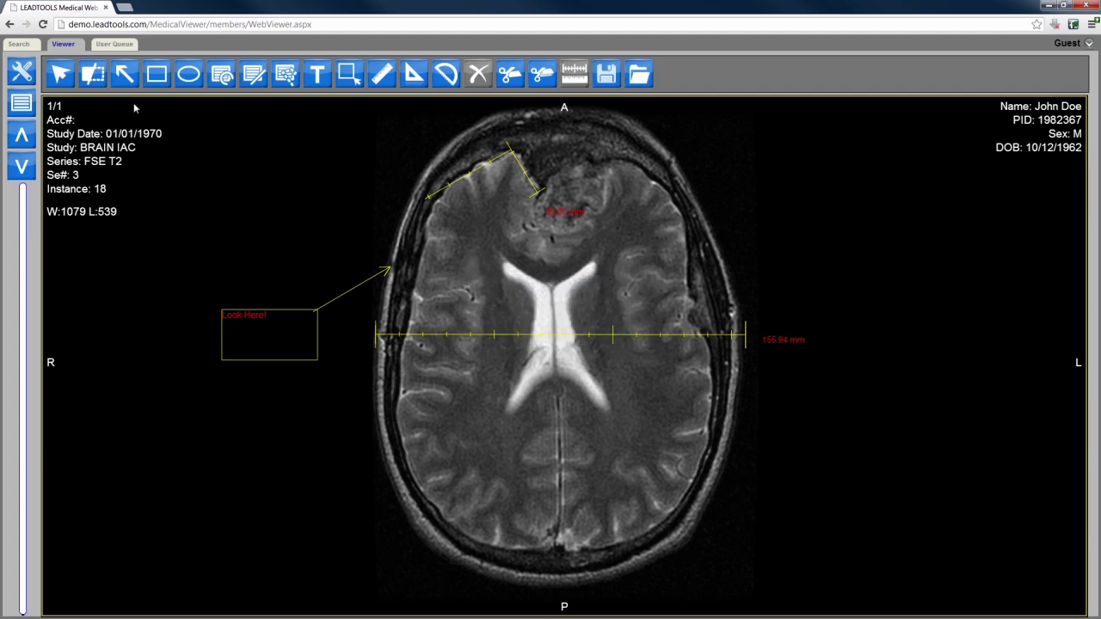
Select and delete every annotation, then load the saved 'My Annotations' set back onto the image.
{"action": "mouse_move", "coordinate": [109, 123]}
{"action": "left_mouse_down"}
{"action": "mouse_move", "coordinate": [456, 225]}
{"action": "mouse_move", "coordinate": [828, 378]}
{"action": "mouse_move", "coordinate": [882, 489]}
{"action": "left_mouse_up"}
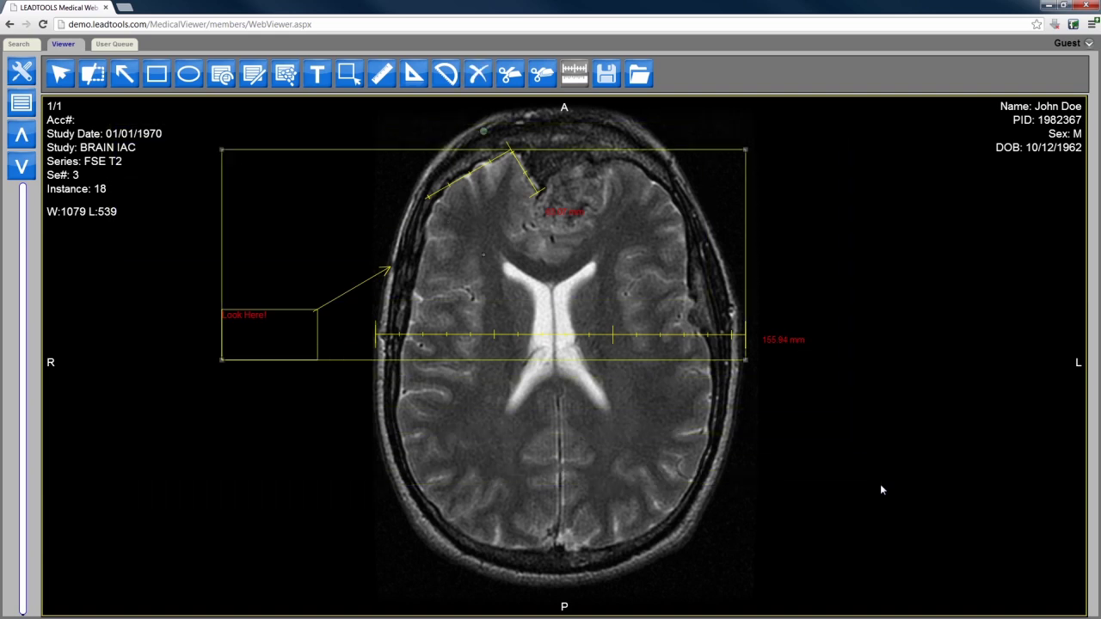
{"action": "key", "text": "Delete"}
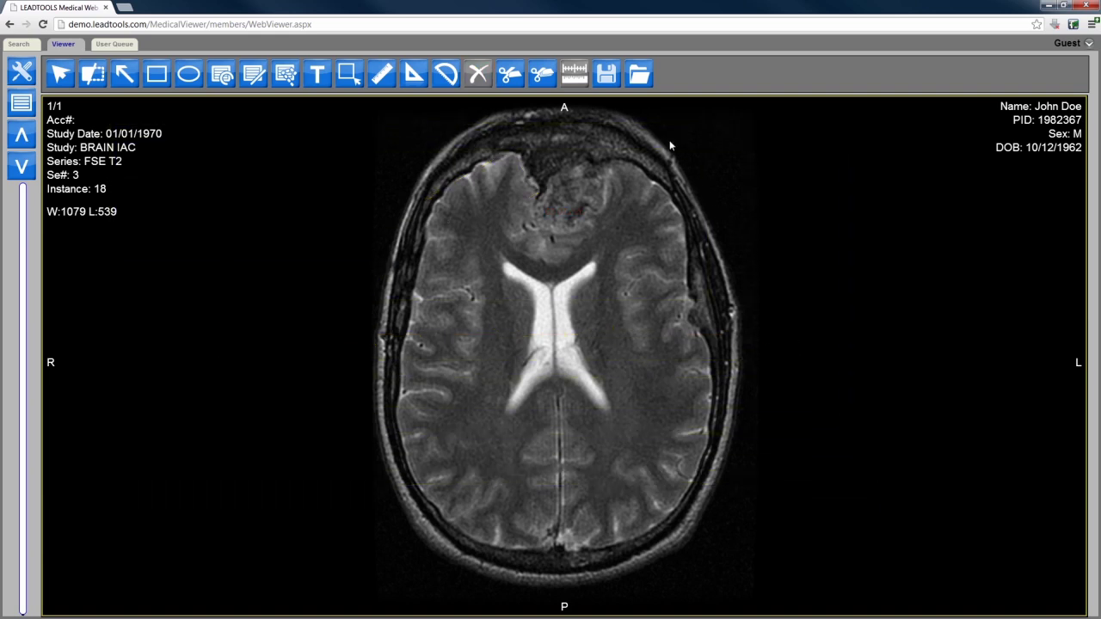
{"action": "left_click", "coordinate": [639, 74]}
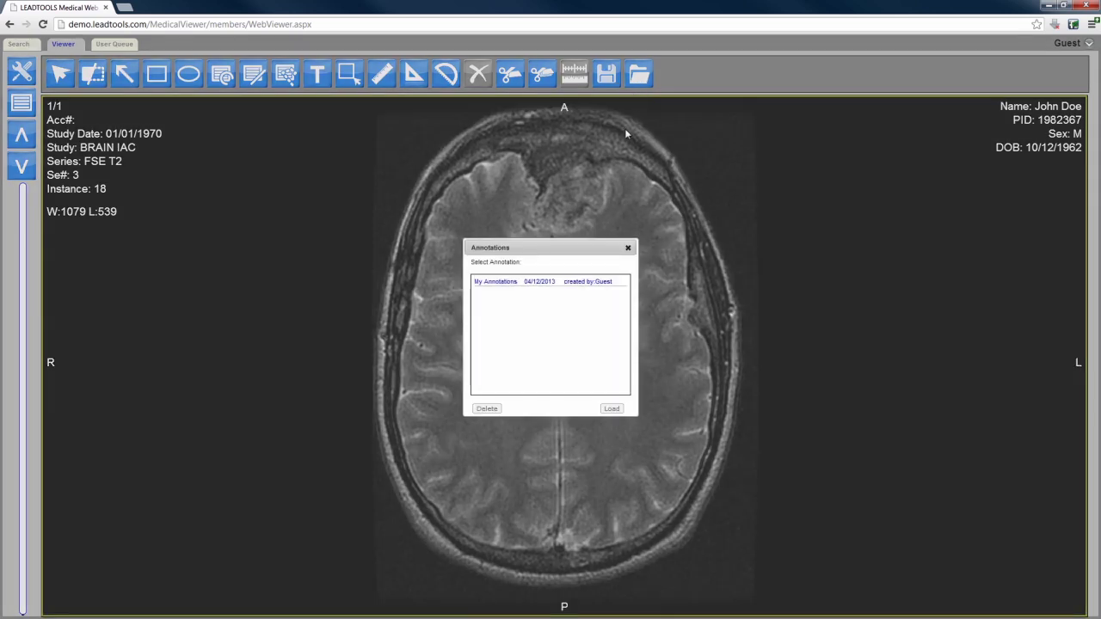
{"action": "left_click", "coordinate": [573, 282]}
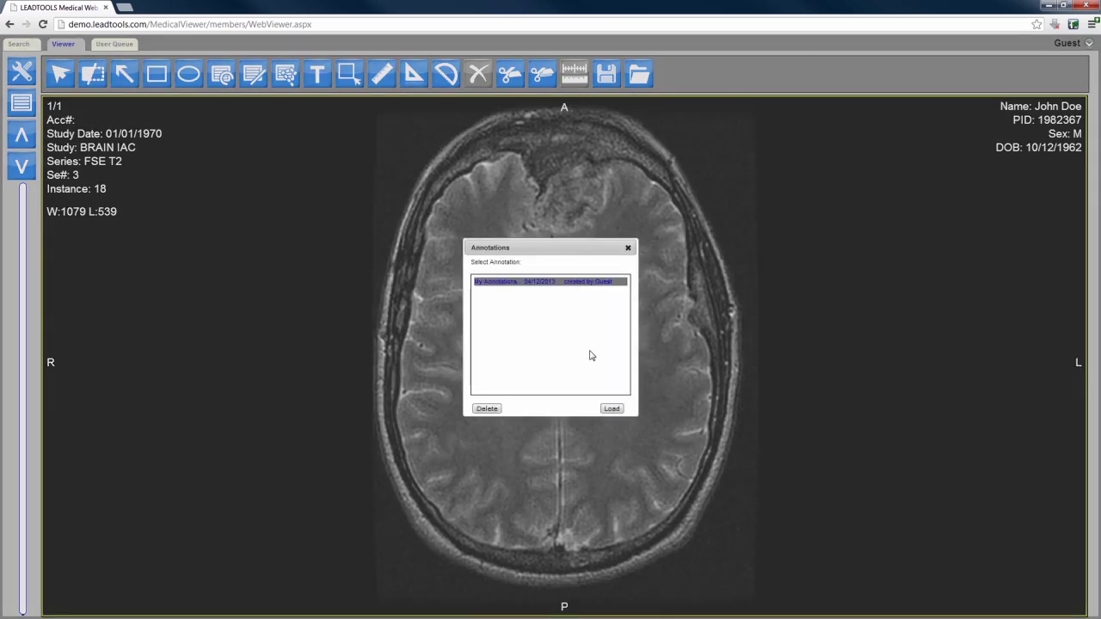
{"action": "left_click", "coordinate": [611, 408]}
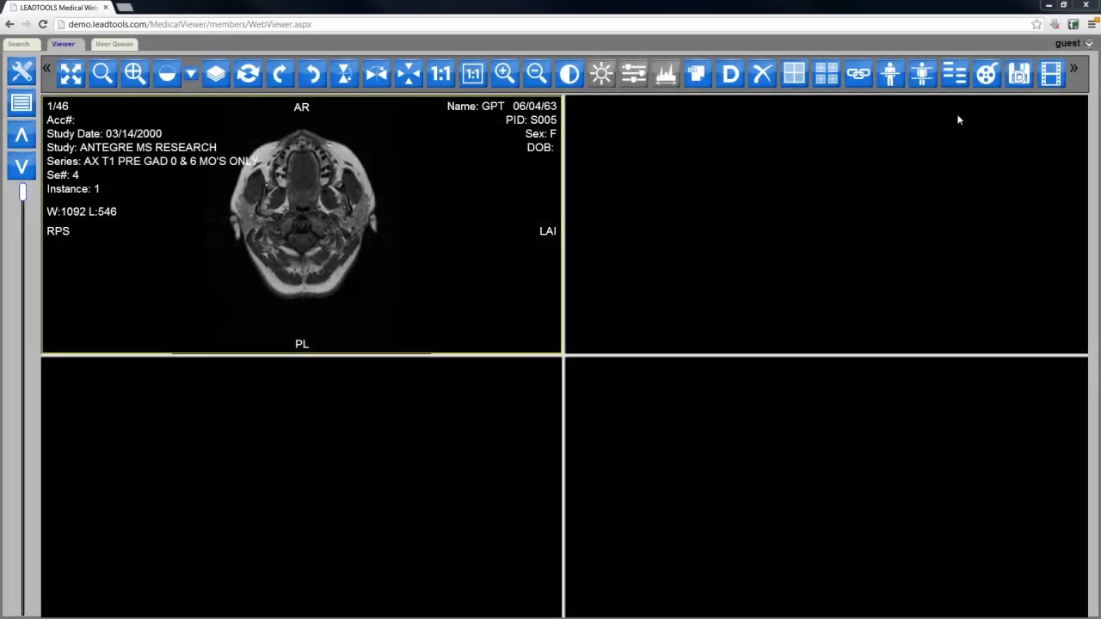
Place the AXIAL T1 POST-CONTRAST series and both LOCALIZERS series into the three empty cells.
{"action": "left_click", "coordinate": [1049, 74]}
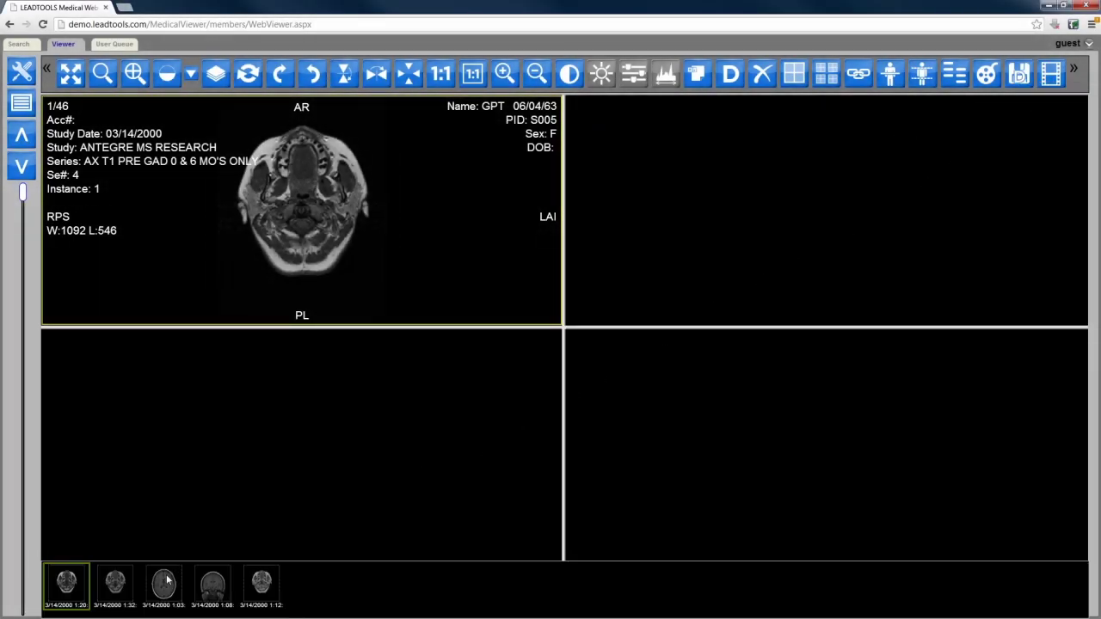
{"action": "left_click", "coordinate": [667, 445]}
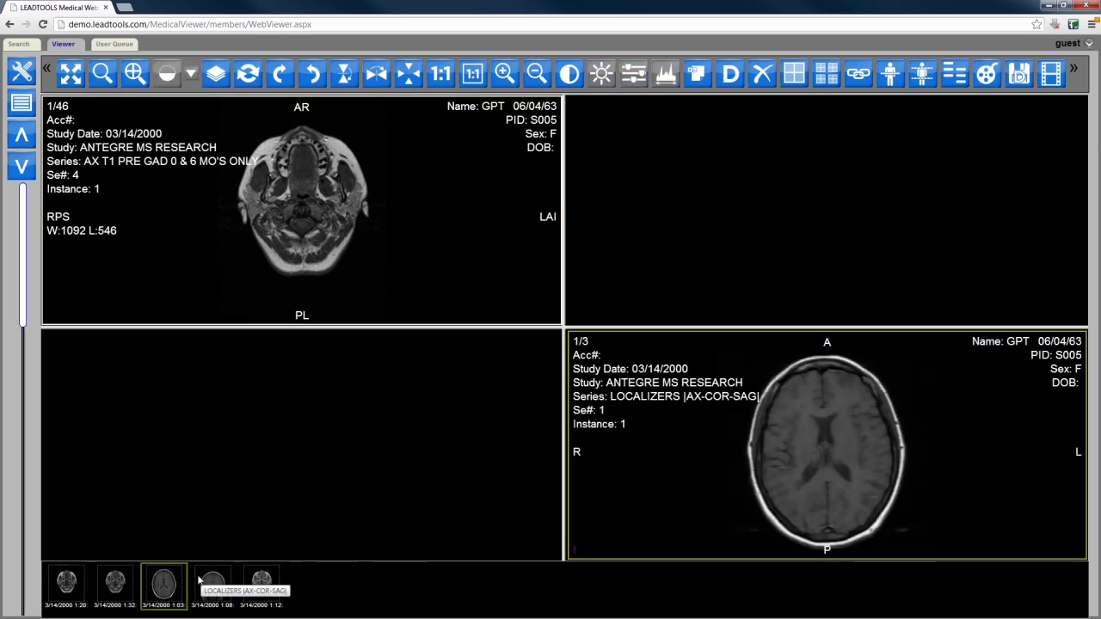
{"action": "left_click_drag", "start_coordinate": [139, 590], "coordinate": [643, 251]}
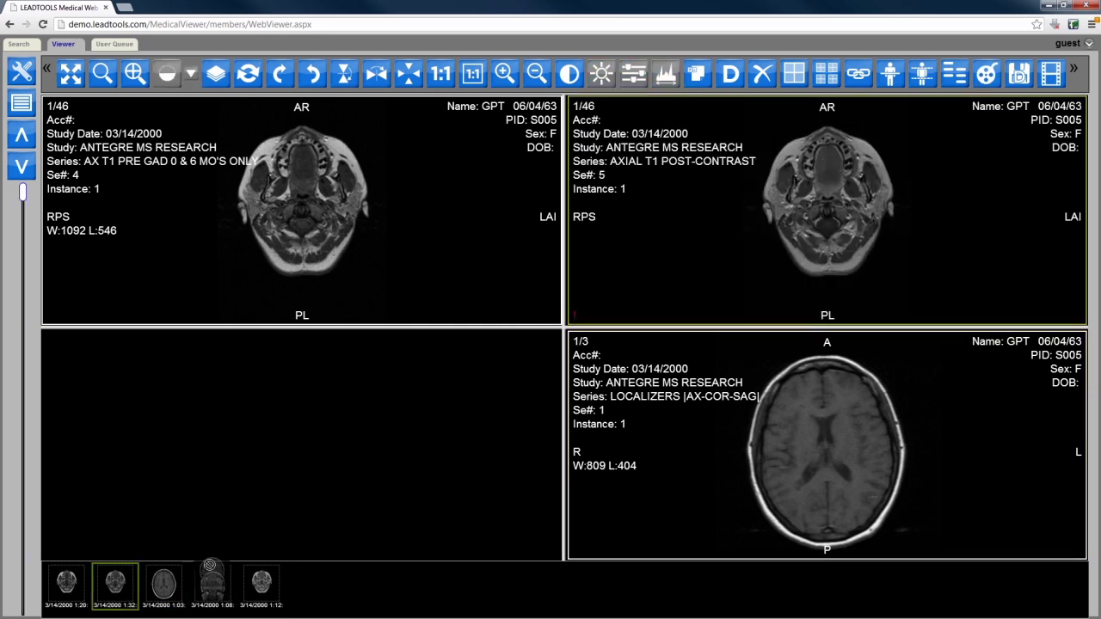
{"action": "left_click", "coordinate": [244, 461]}
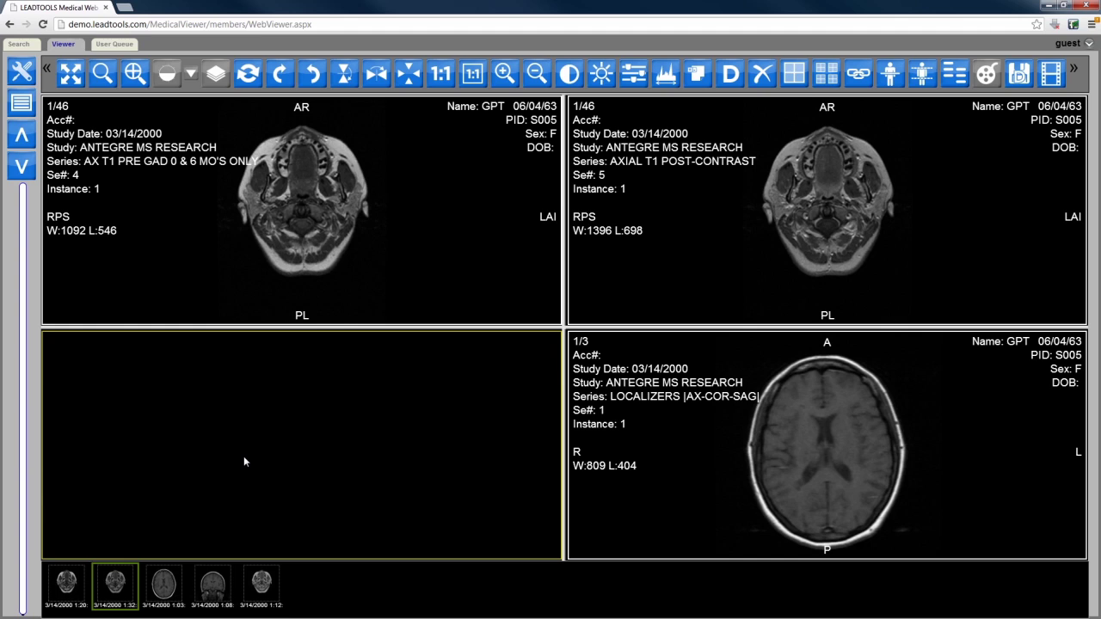
{"action": "left_click", "coordinate": [309, 252]}
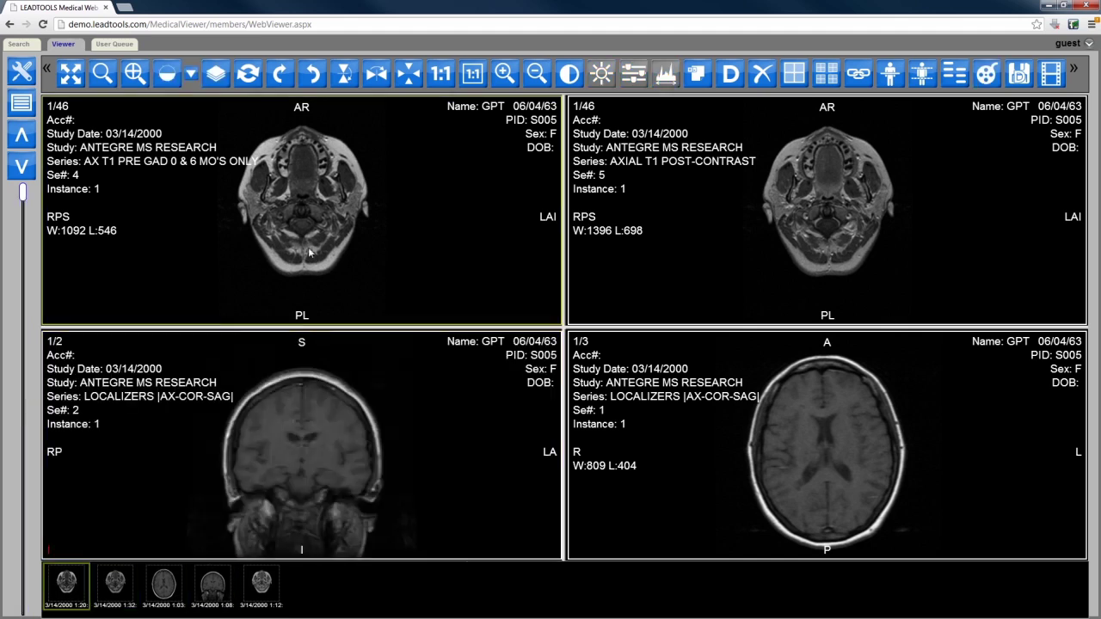
{"action": "left_click", "coordinate": [793, 73]}
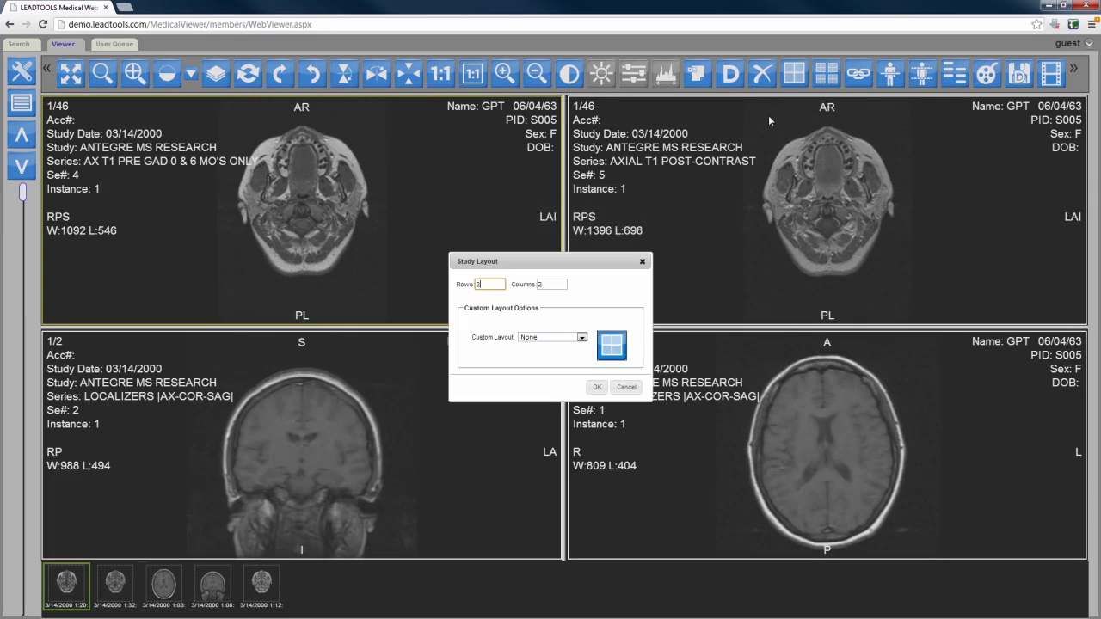
Apply the 4 Cells, 3 Rows study layout.
{"action": "left_click", "coordinate": [581, 337]}
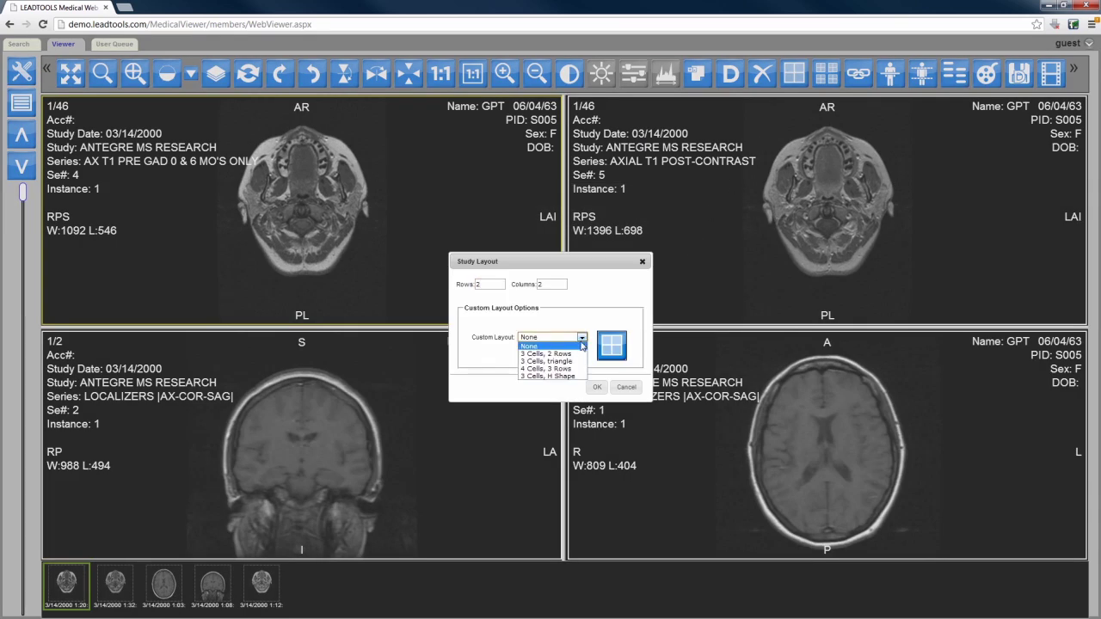
{"action": "left_click", "coordinate": [569, 371]}
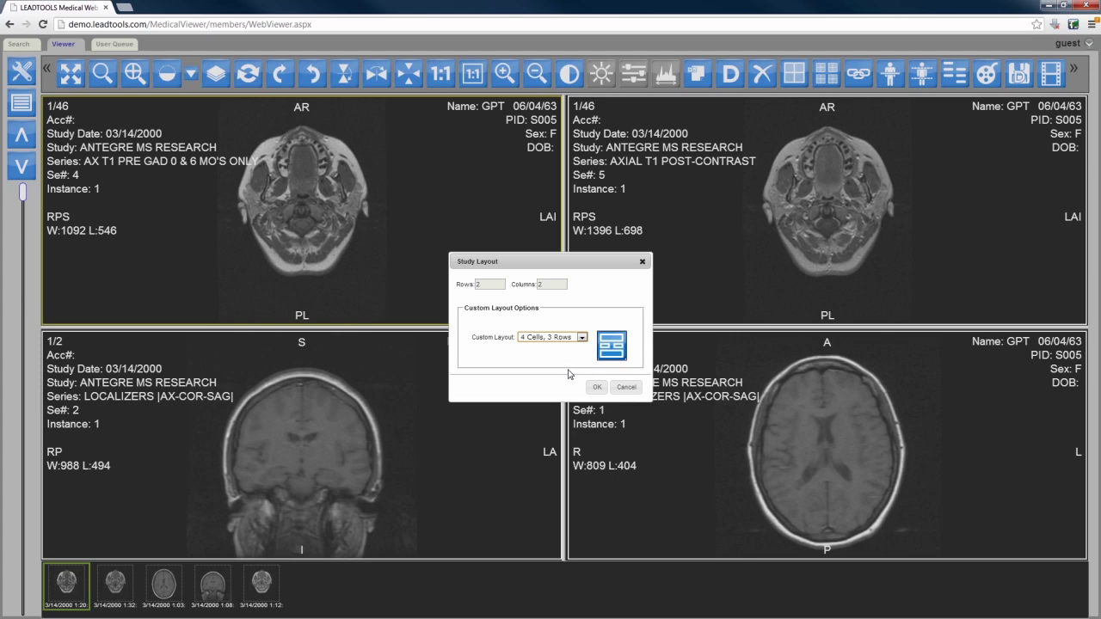
{"action": "left_click", "coordinate": [597, 387]}
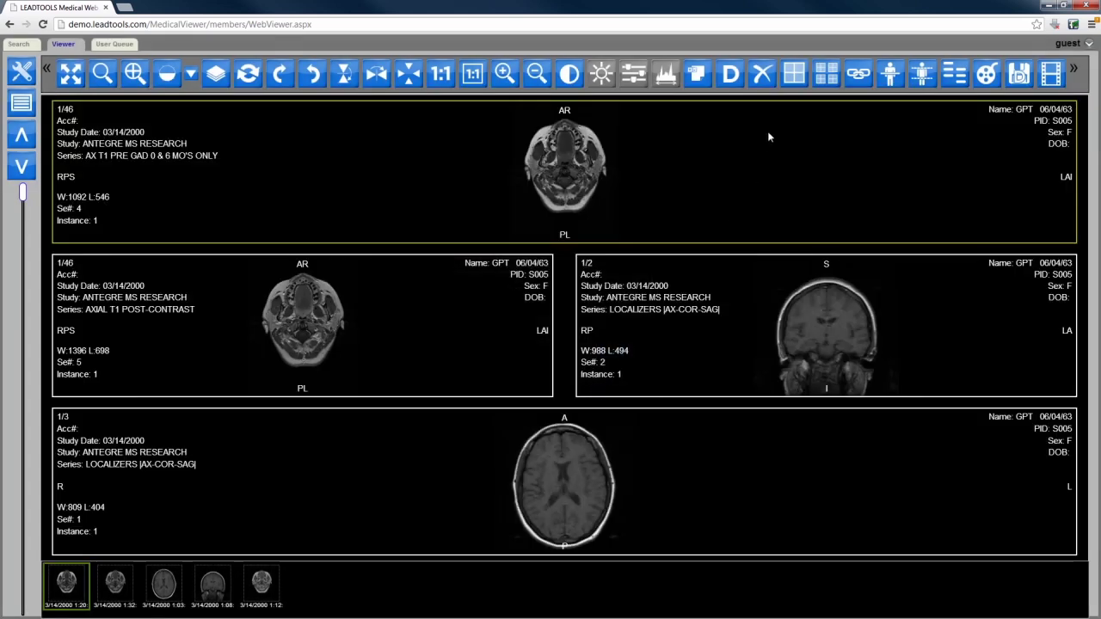
Change the study layout to 3 Cells, 2 Rows, with one wide cell above two.
{"action": "left_click", "coordinate": [794, 74]}
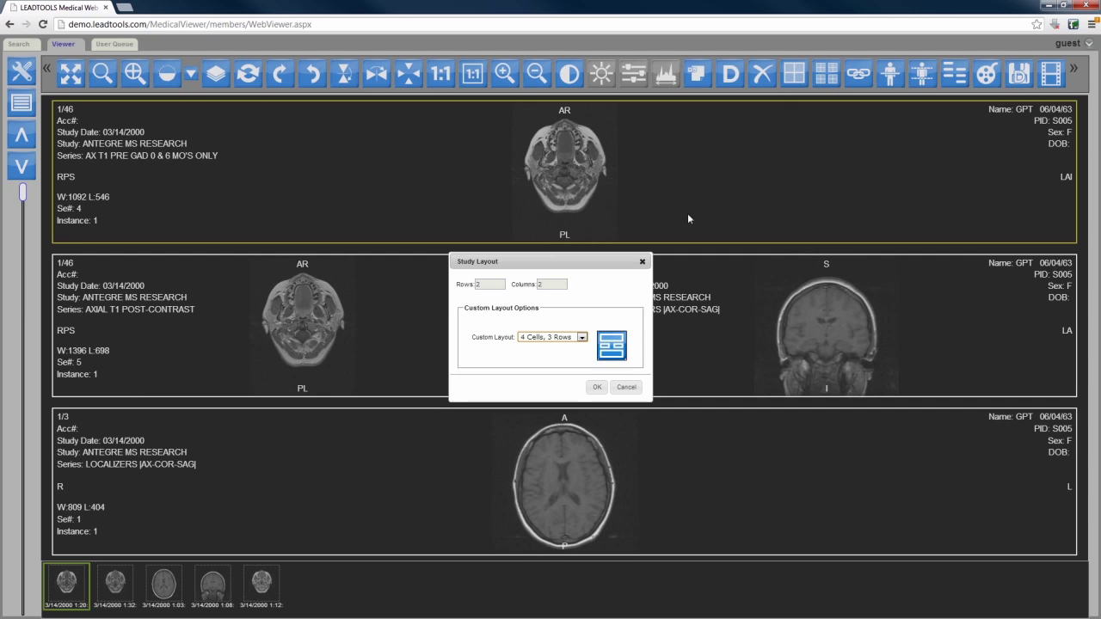
{"action": "left_click", "coordinate": [581, 337]}
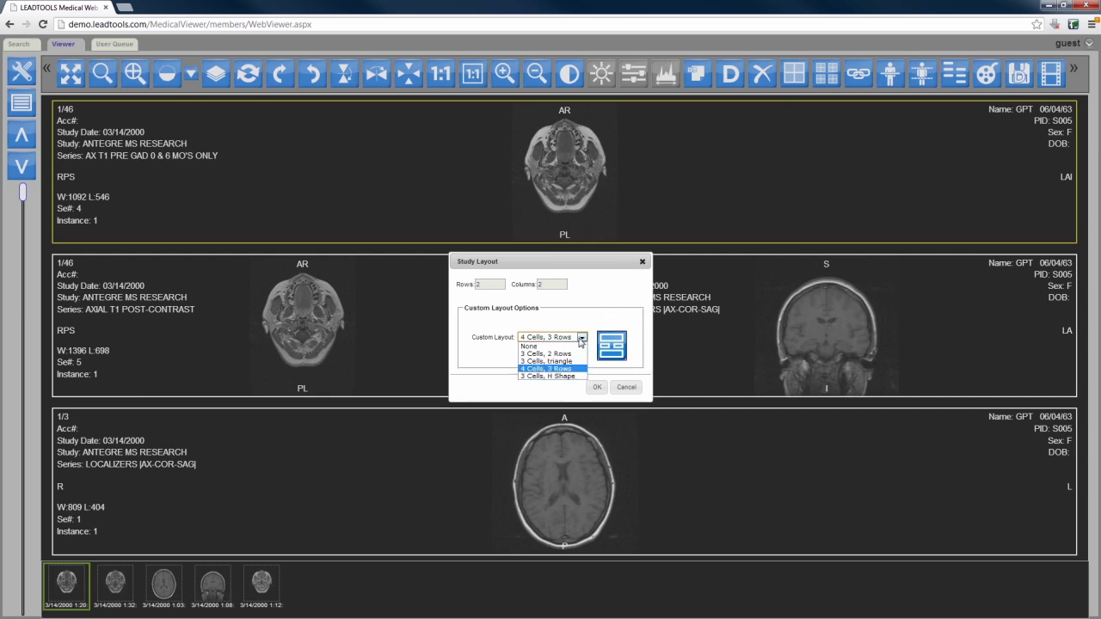
{"action": "left_click", "coordinate": [567, 353]}
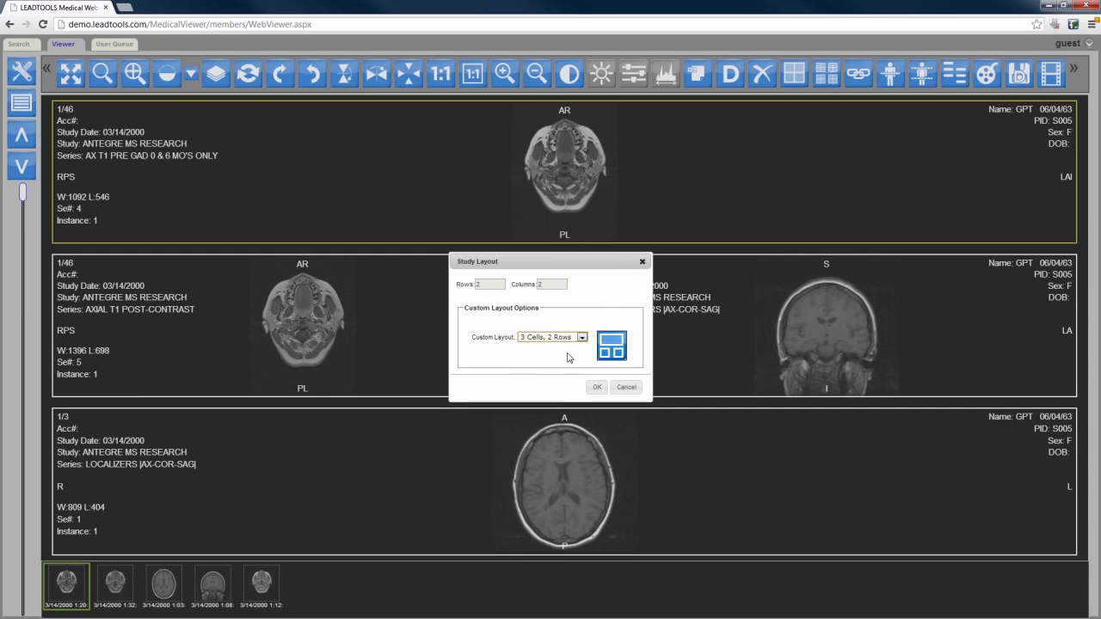
{"action": "left_click", "coordinate": [595, 386]}
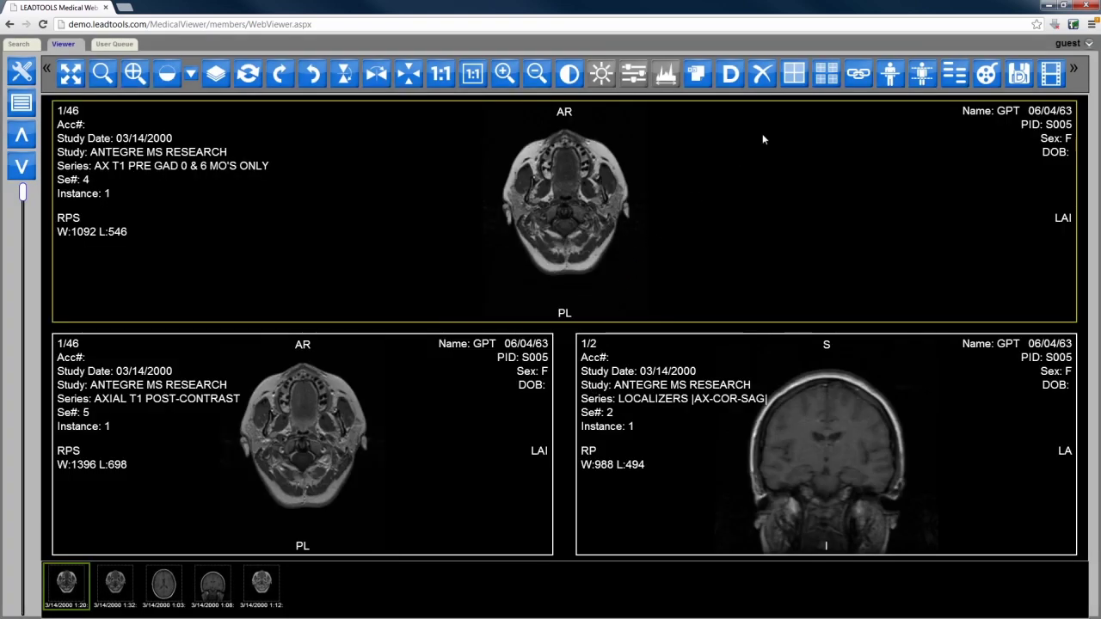
Set the series custom layout to Row Symmetric with rows of 1, 2, 3 and 4 images.
{"action": "left_click", "coordinate": [825, 73]}
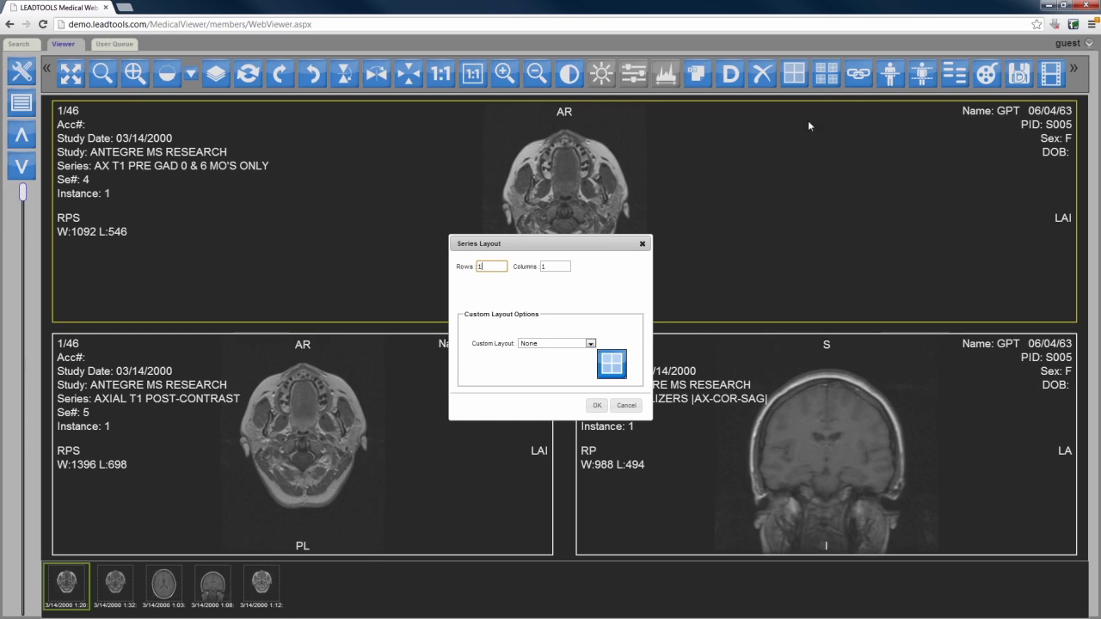
{"action": "left_click", "coordinate": [589, 344]}
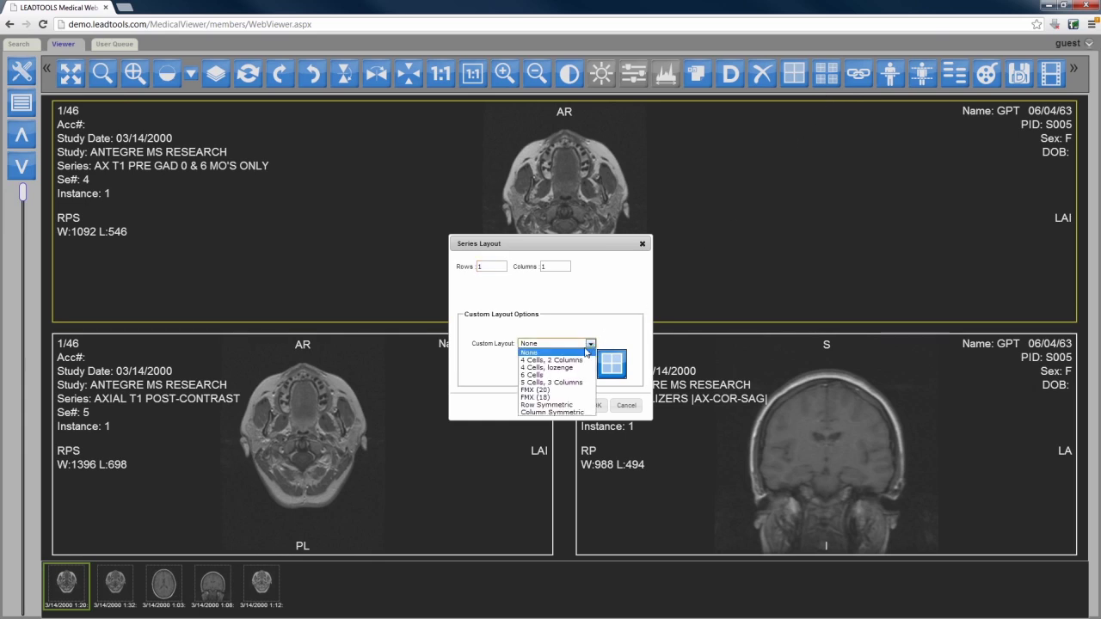
{"action": "left_click", "coordinate": [551, 404]}
{"action": "left_click", "coordinate": [479, 267]}
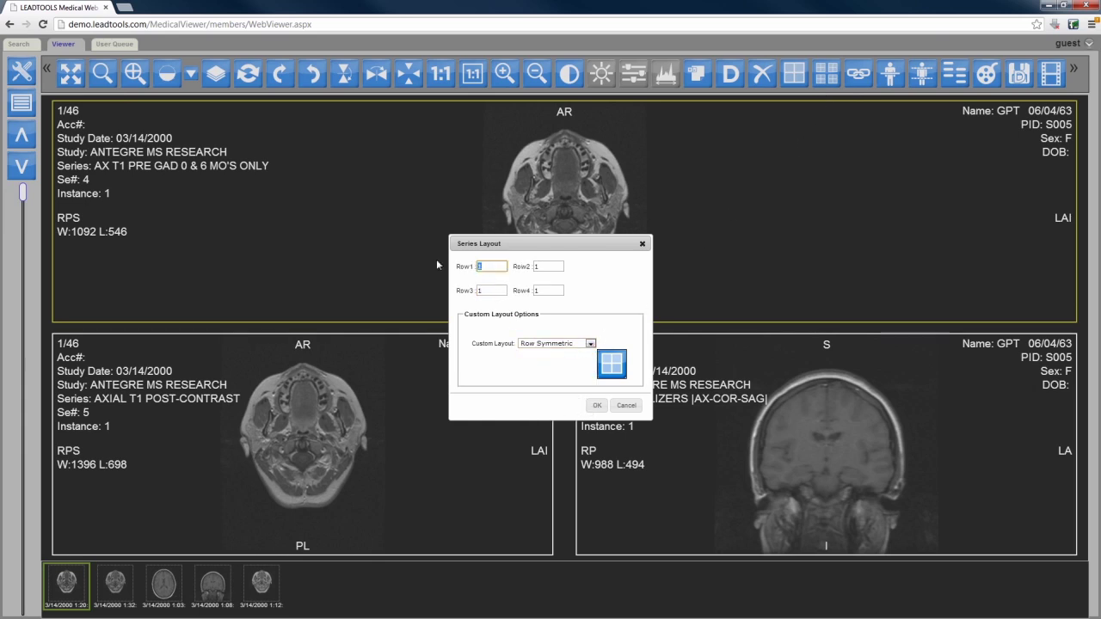
{"action": "type", "text": "1"}
{"action": "key", "text": "Tab"}
{"action": "type", "text": "2"}
{"action": "key", "text": "Tab"}
{"action": "type", "text": "3"}
{"action": "key", "text": "Tab"}
{"action": "type", "text": "4"}
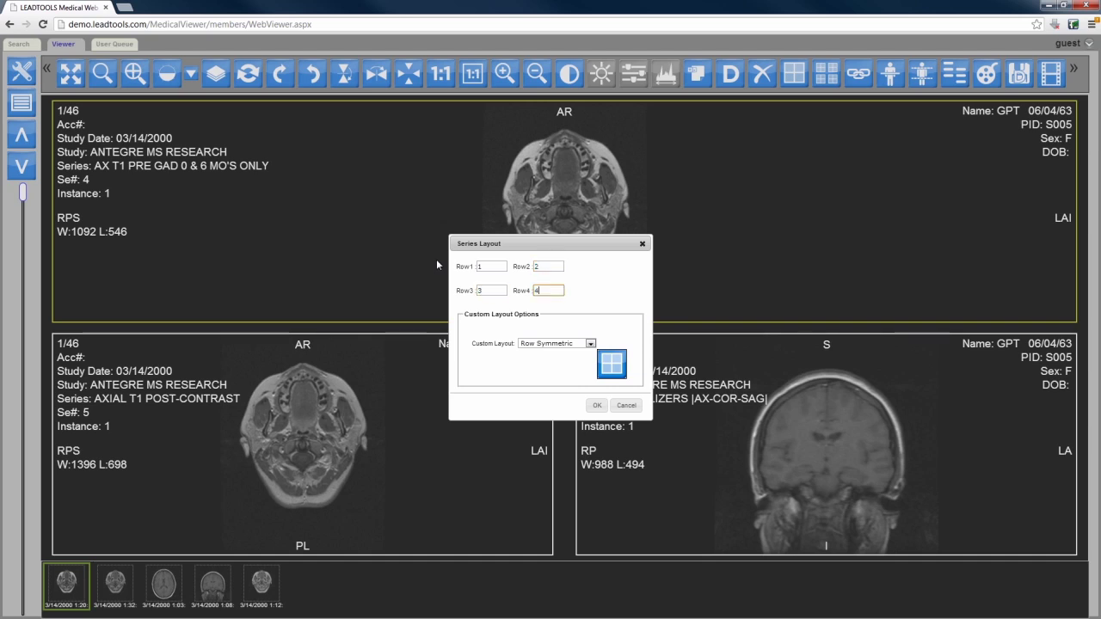
Apply the row layout, then enlarge one image to fill the viewer and restore it.
{"action": "left_click", "coordinate": [596, 406]}
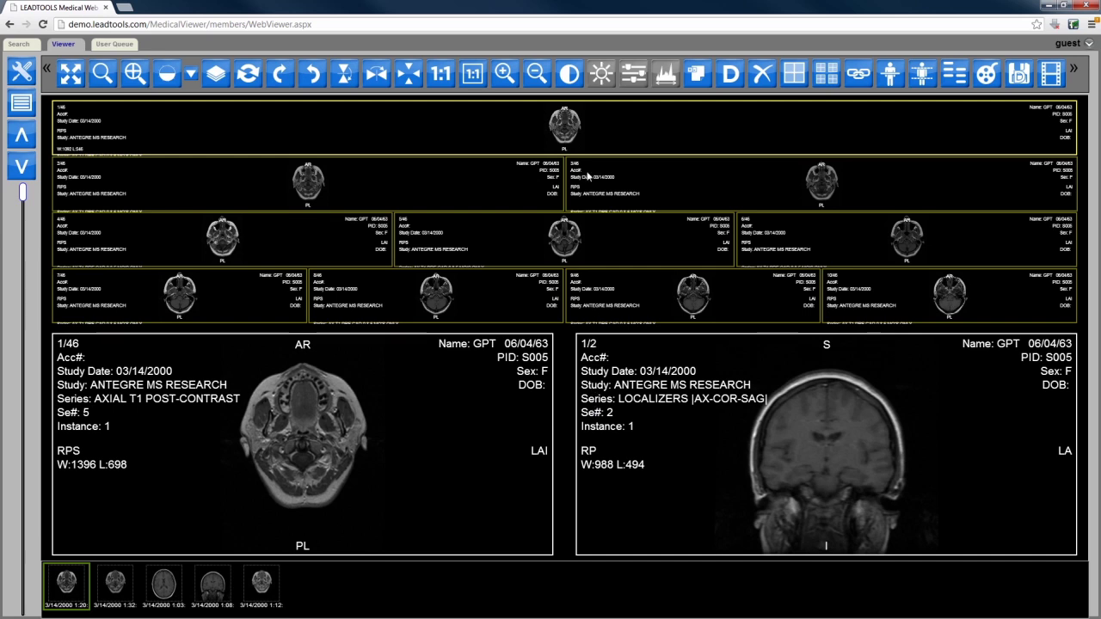
{"action": "double_click", "coordinate": [572, 131]}
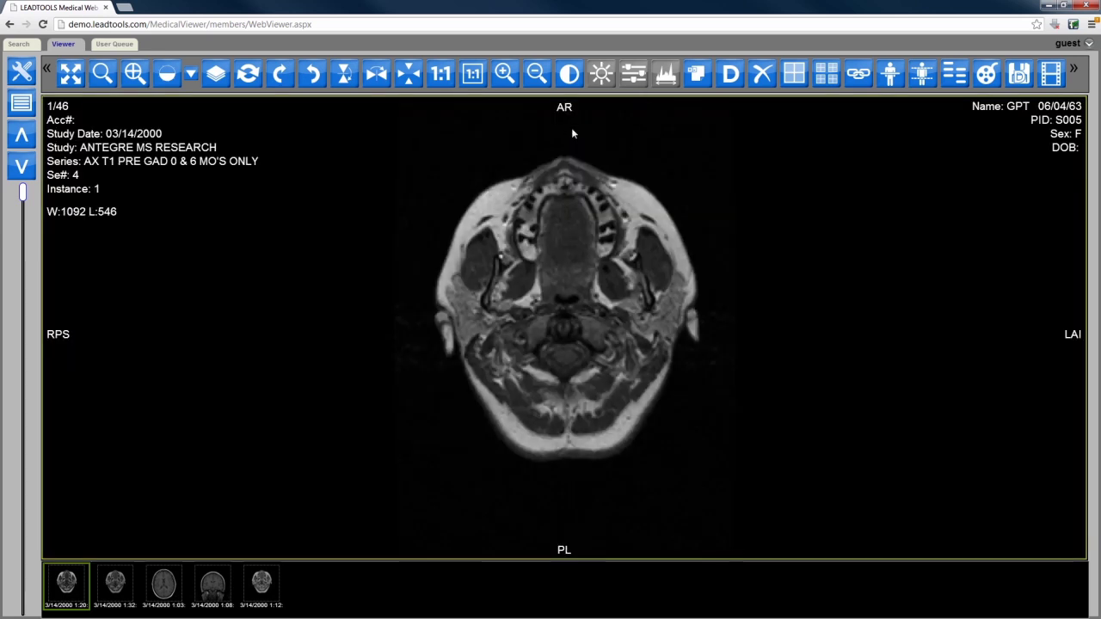
{"action": "double_click", "coordinate": [570, 233]}
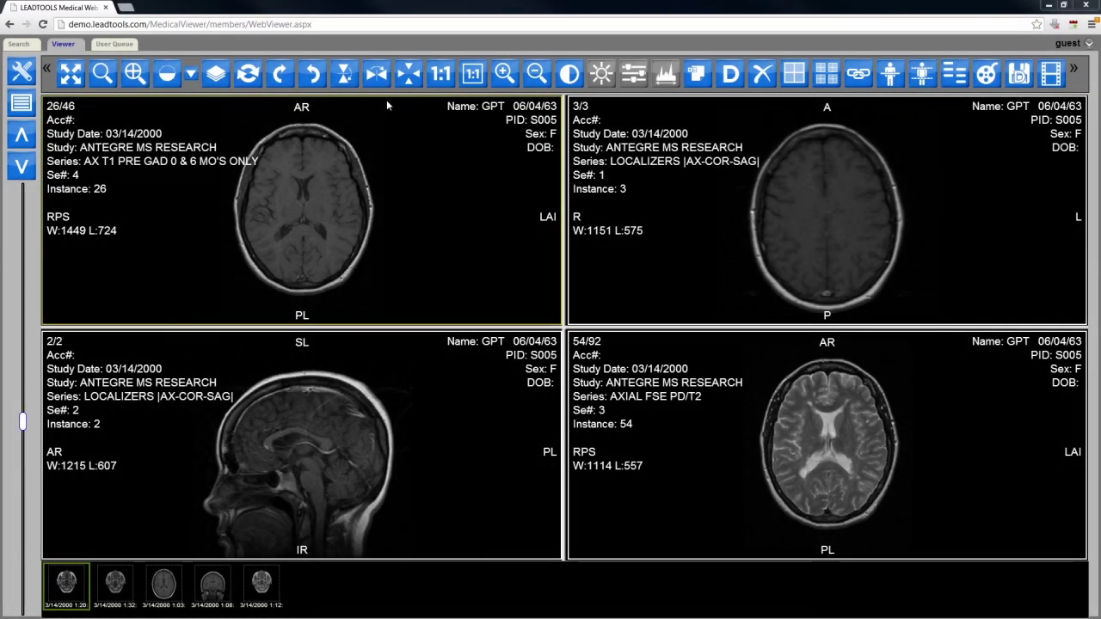
Turn the top-left scan upside down by rotating it 180° counter-clockwise.
{"action": "left_click", "coordinate": [387, 85]}
{"action": "left_click", "coordinate": [387, 85]}
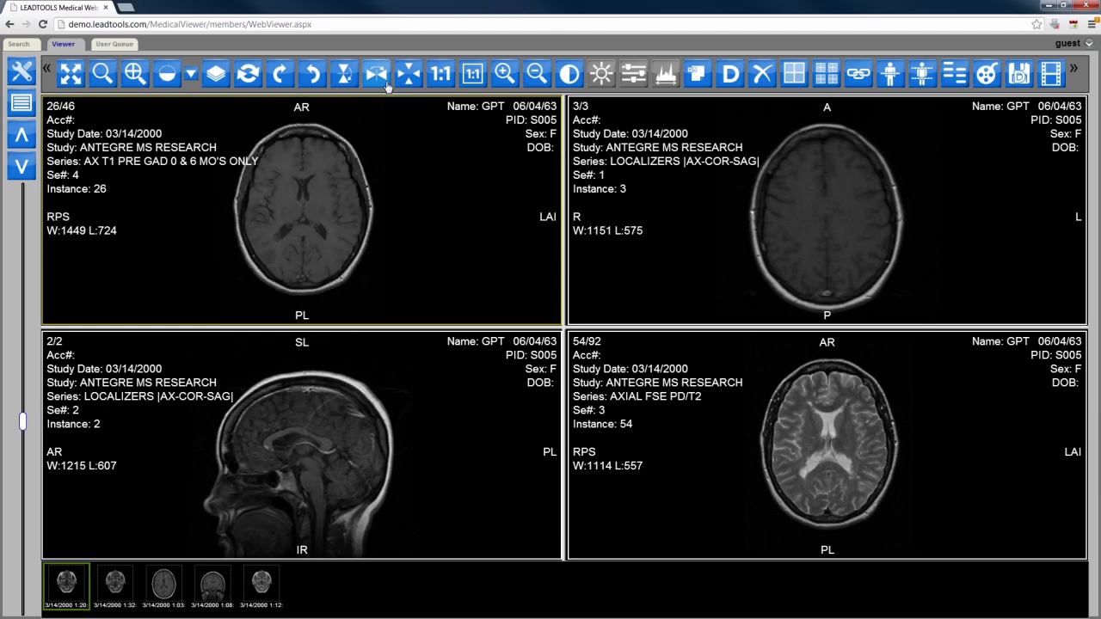
{"action": "left_click", "coordinate": [347, 79]}
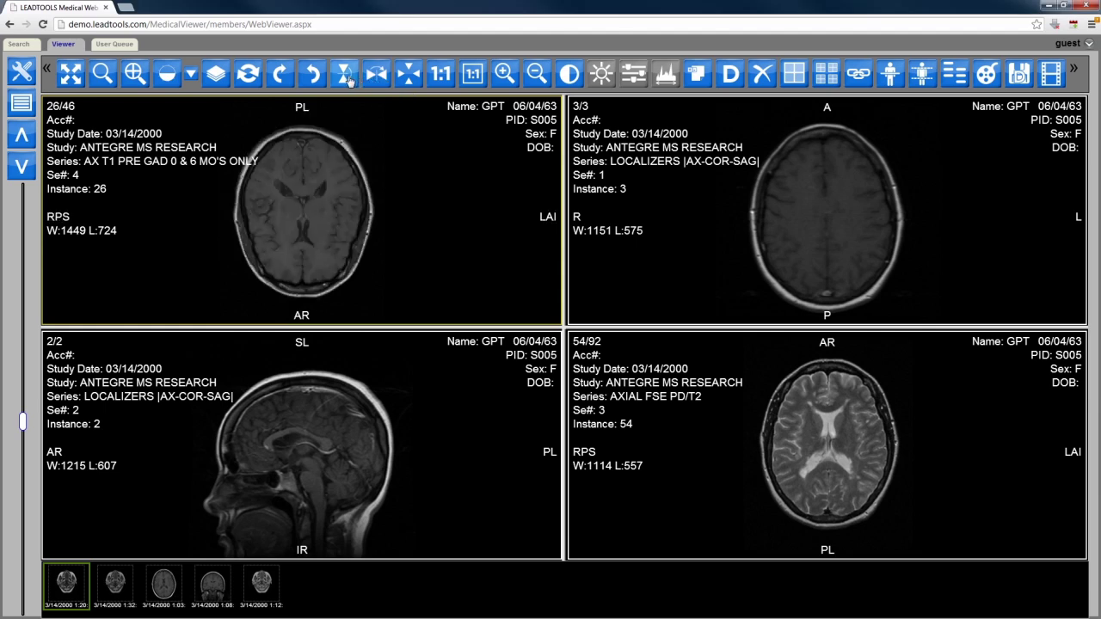
{"action": "left_click", "coordinate": [347, 80]}
{"action": "left_click", "coordinate": [317, 80]}
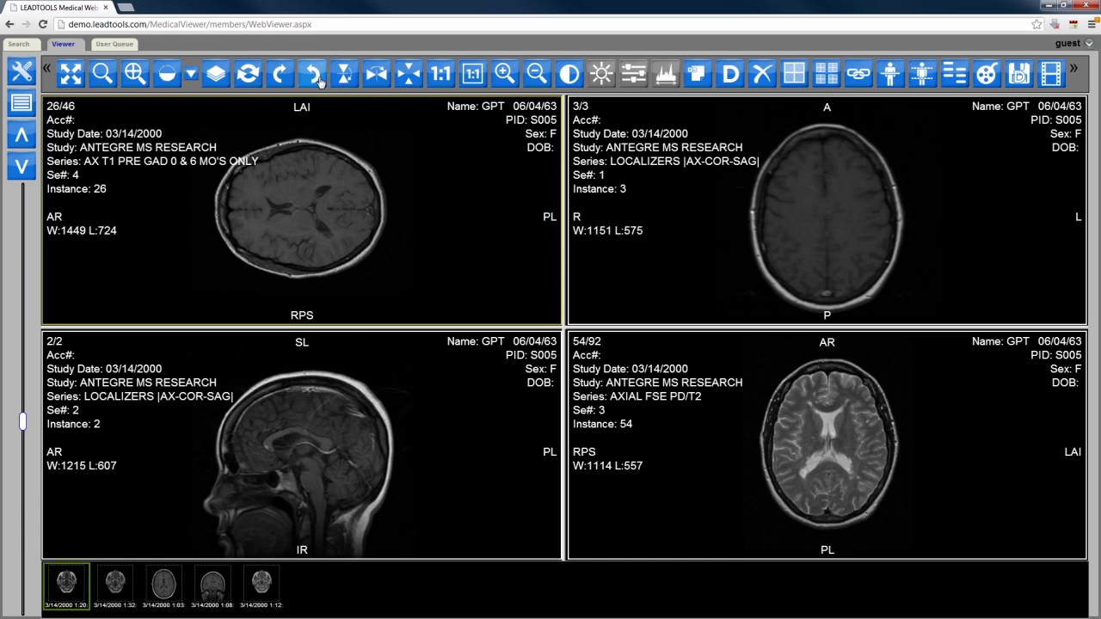
{"action": "left_click", "coordinate": [317, 79]}
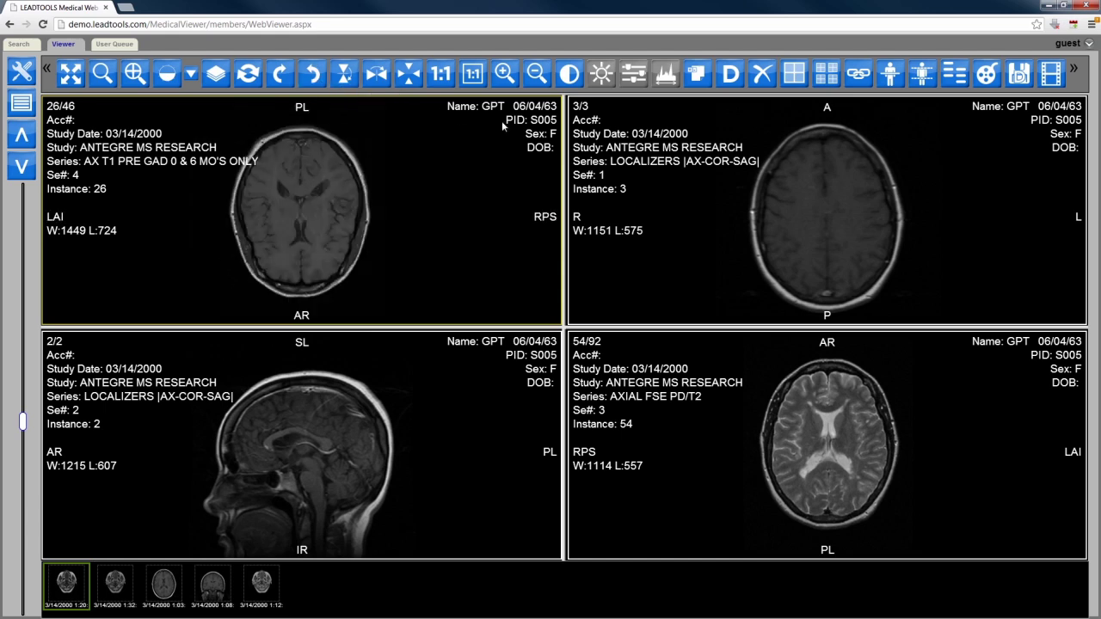
Flip the top-right scan vertically and rotate it 90° clockwise, leaving it sideways.
{"action": "left_click", "coordinate": [647, 155]}
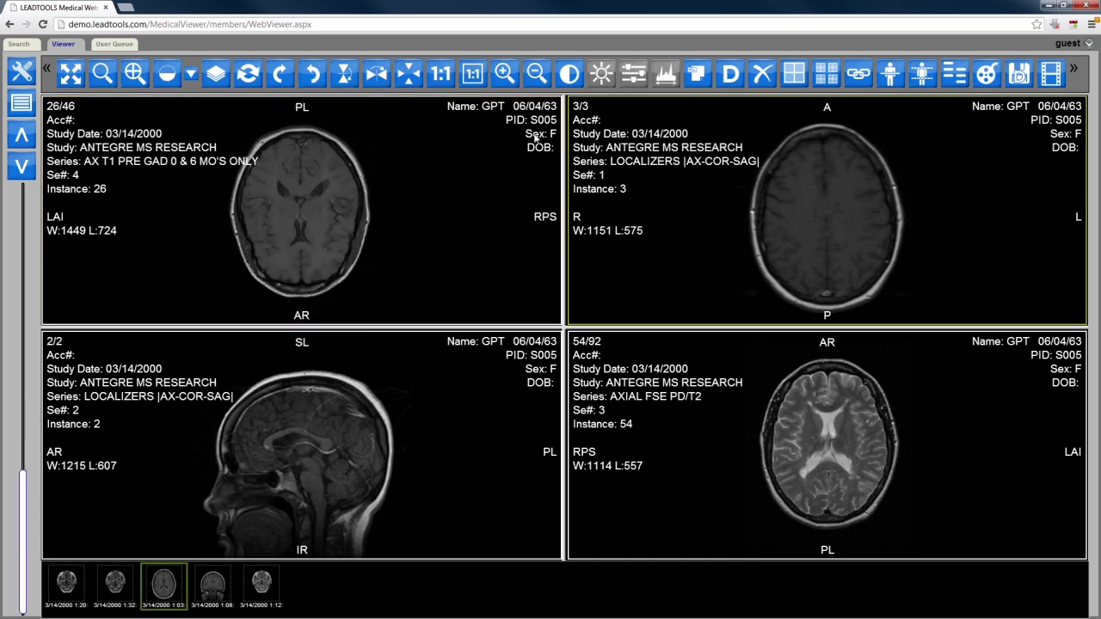
{"action": "left_click", "coordinate": [347, 79]}
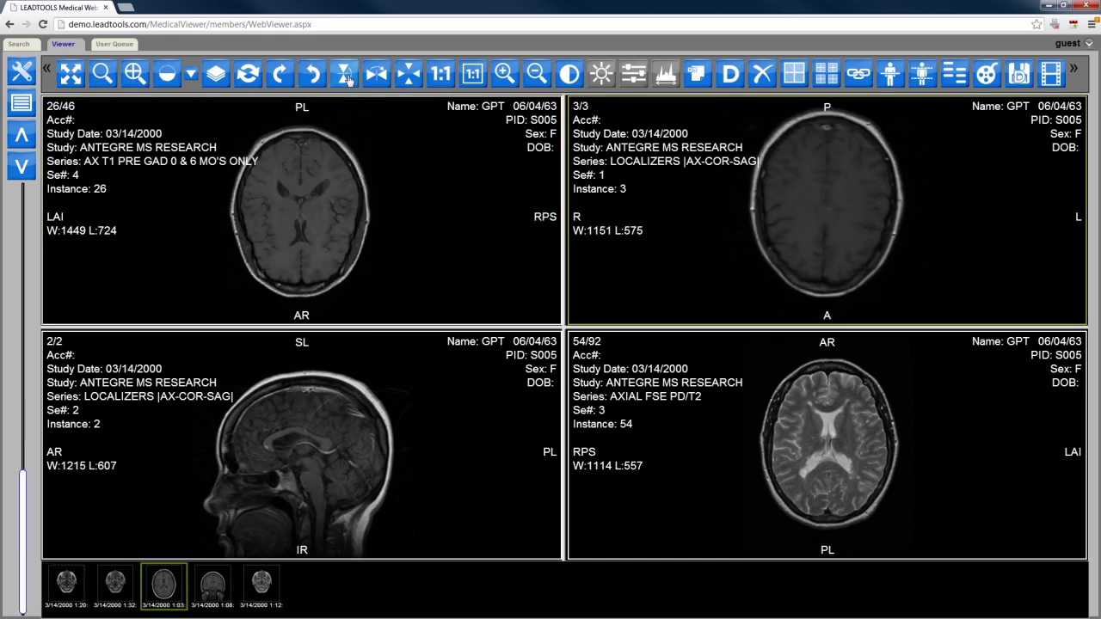
{"action": "left_click", "coordinate": [284, 79]}
Mirror the sagittal scan and rotate it 90° counter-clockwise; rotate the bottom-right scan 180°.
{"action": "left_click", "coordinate": [521, 412]}
{"action": "left_click", "coordinate": [377, 78]}
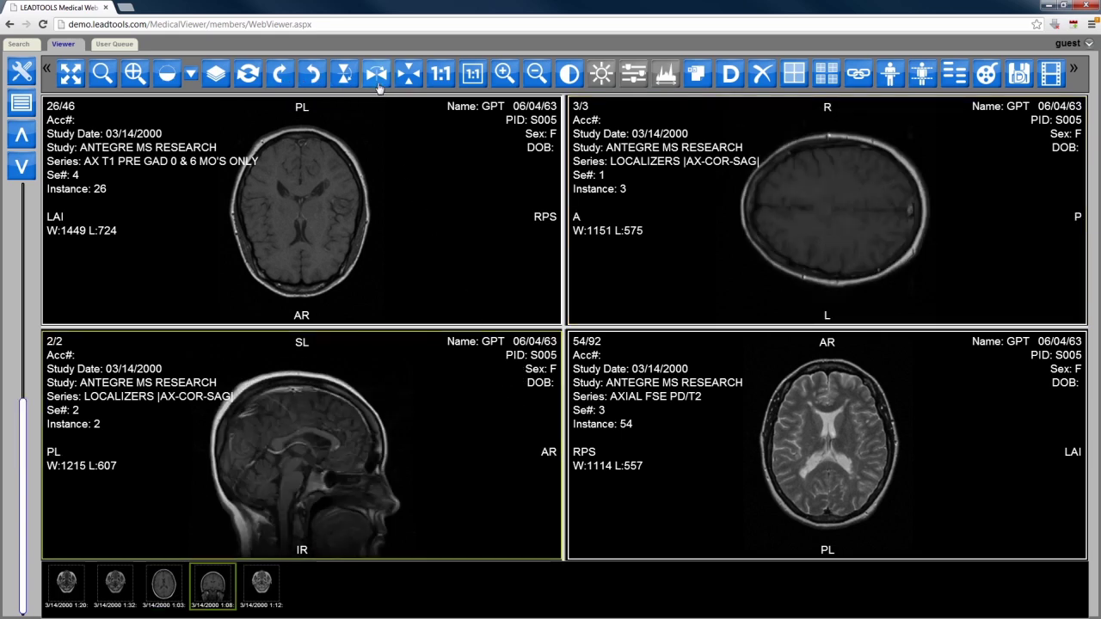
{"action": "left_click", "coordinate": [311, 80]}
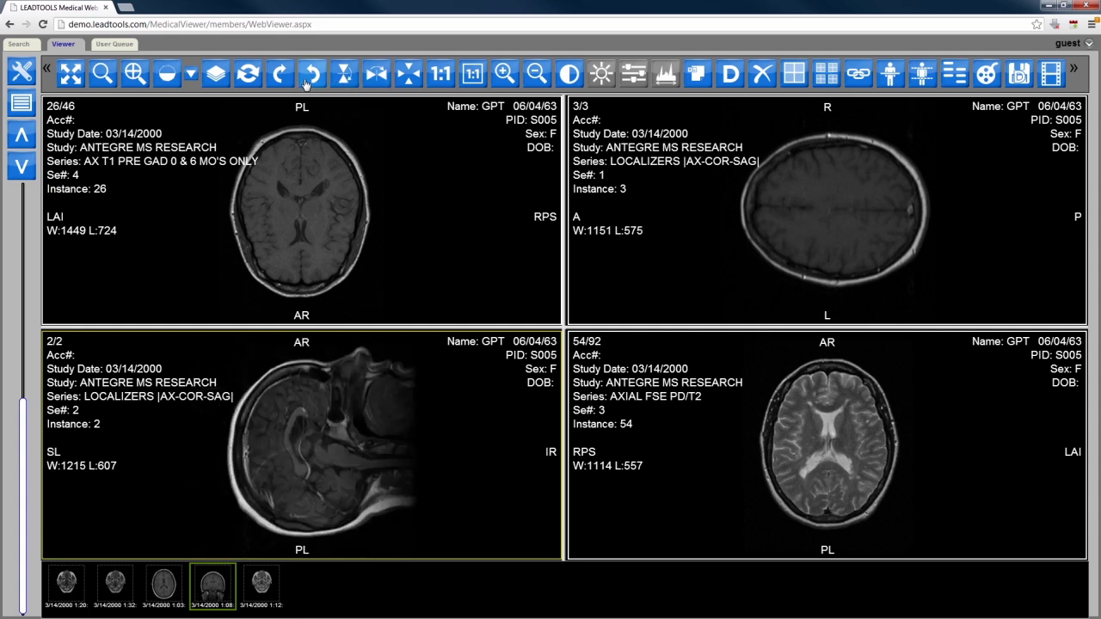
{"action": "left_click", "coordinate": [609, 365]}
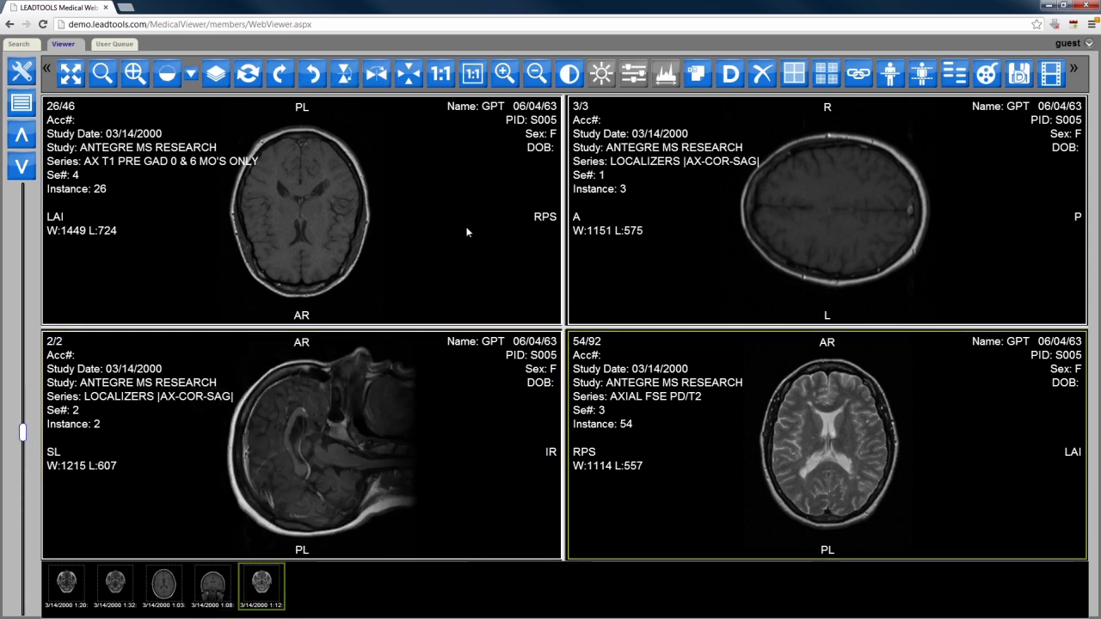
{"action": "left_click", "coordinate": [289, 75]}
{"action": "left_click", "coordinate": [291, 74]}
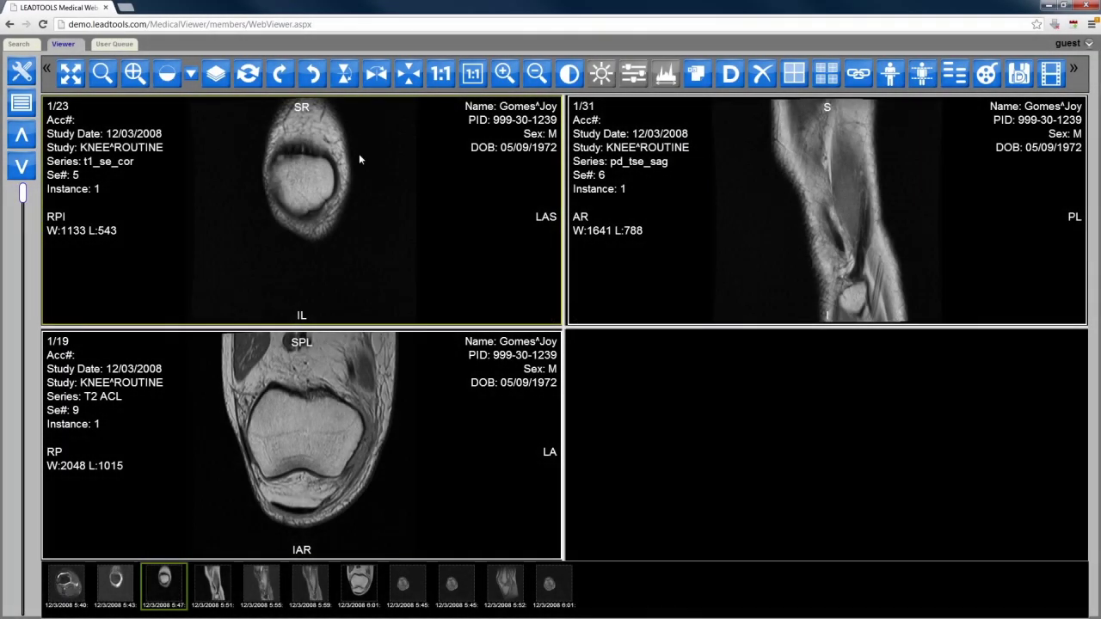
Turn on reference lines, including first and last slice lines, and advance the coronal series.
{"action": "left_click", "coordinate": [890, 74]}
{"action": "left_click", "coordinate": [918, 76]}
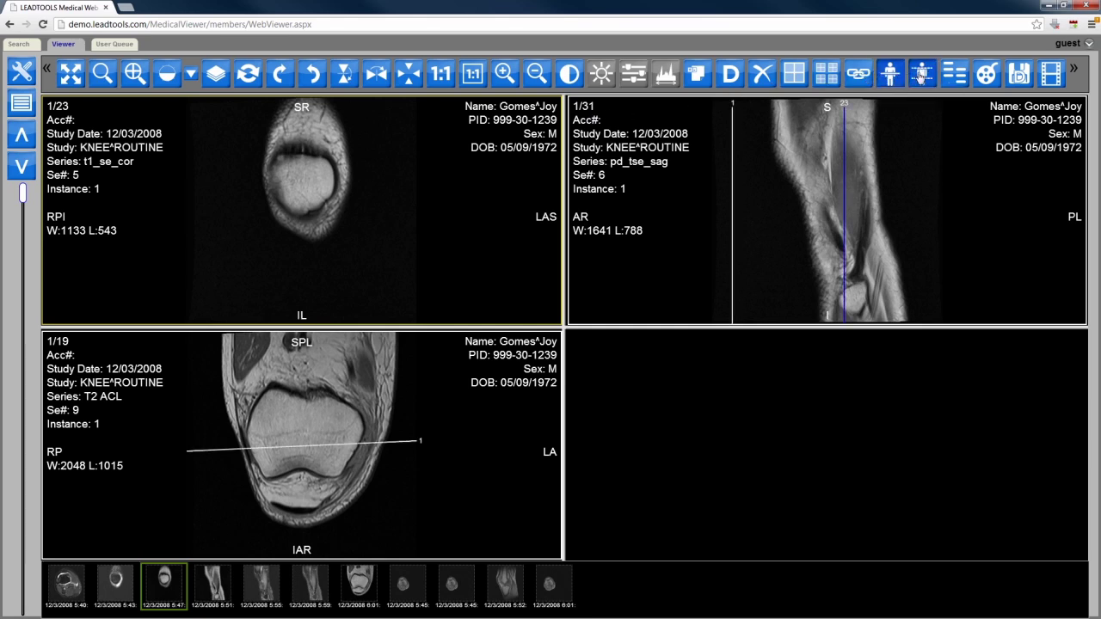
{"action": "left_click", "coordinate": [23, 168]}
{"action": "left_click_drag", "start_coordinate": [24, 171], "coordinate": [33, 145]}
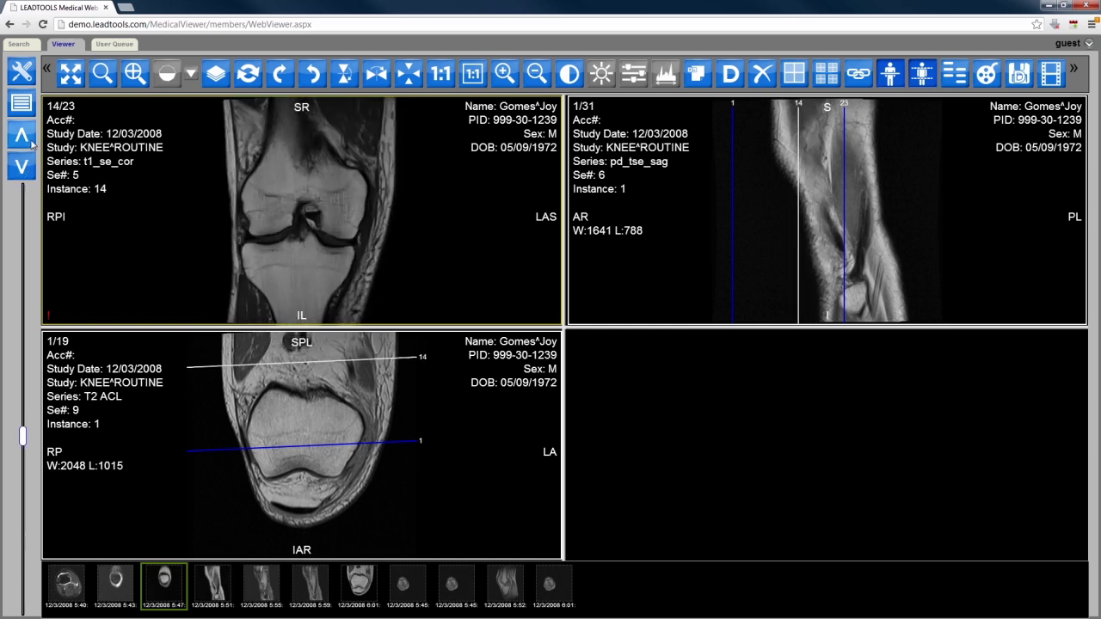
Select the sagittal series and step through its slices, settling on slice 7 of 31.
{"action": "left_click", "coordinate": [625, 184]}
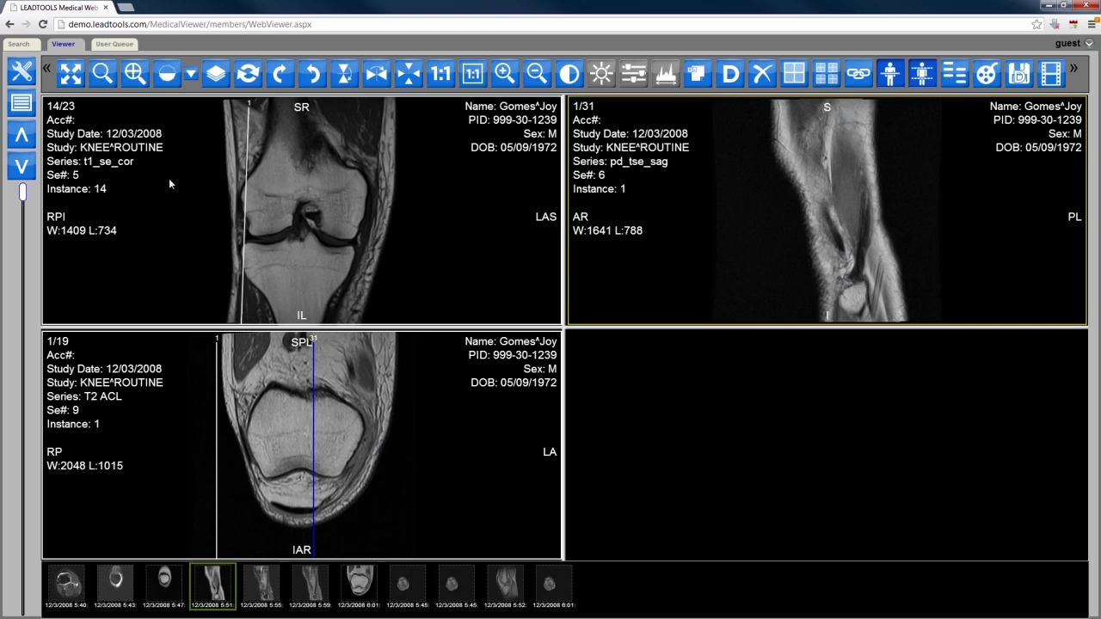
{"action": "left_click", "coordinate": [21, 167]}
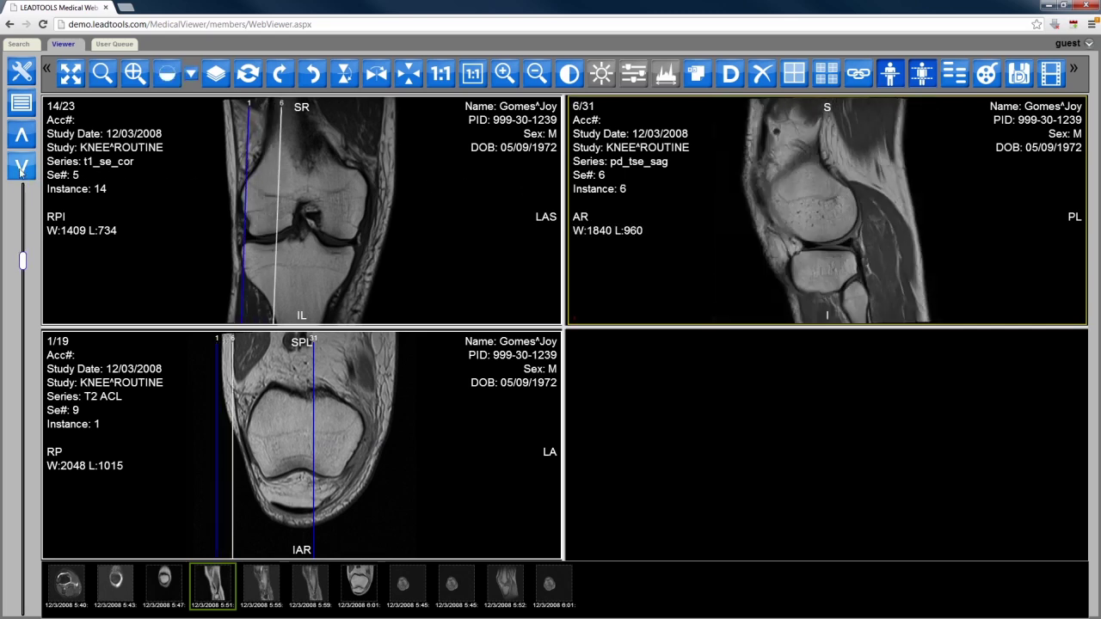
{"action": "left_click", "coordinate": [21, 168]}
{"action": "left_click", "coordinate": [20, 167]}
{"action": "left_click", "coordinate": [20, 168]}
{"action": "left_click", "coordinate": [21, 167]}
{"action": "left_click", "coordinate": [21, 167]}
{"action": "left_click", "coordinate": [21, 167]}
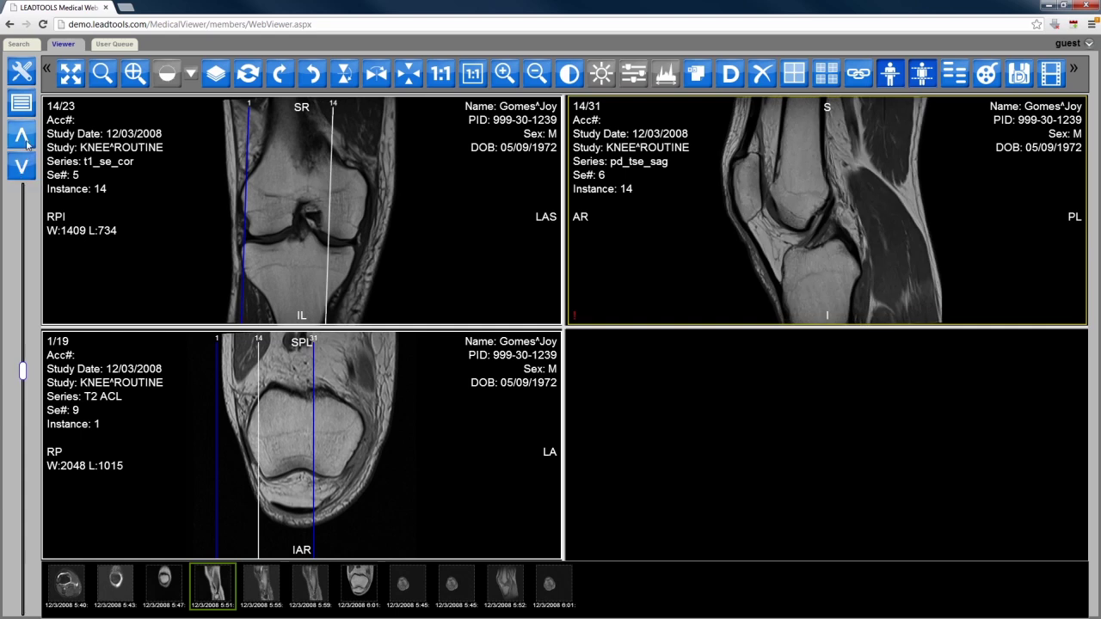
{"action": "left_click", "coordinate": [26, 144]}
{"action": "left_click", "coordinate": [25, 144]}
{"action": "left_click", "coordinate": [26, 145]}
{"action": "left_click", "coordinate": [26, 145]}
{"action": "left_click", "coordinate": [26, 144]}
{"action": "left_click", "coordinate": [25, 144]}
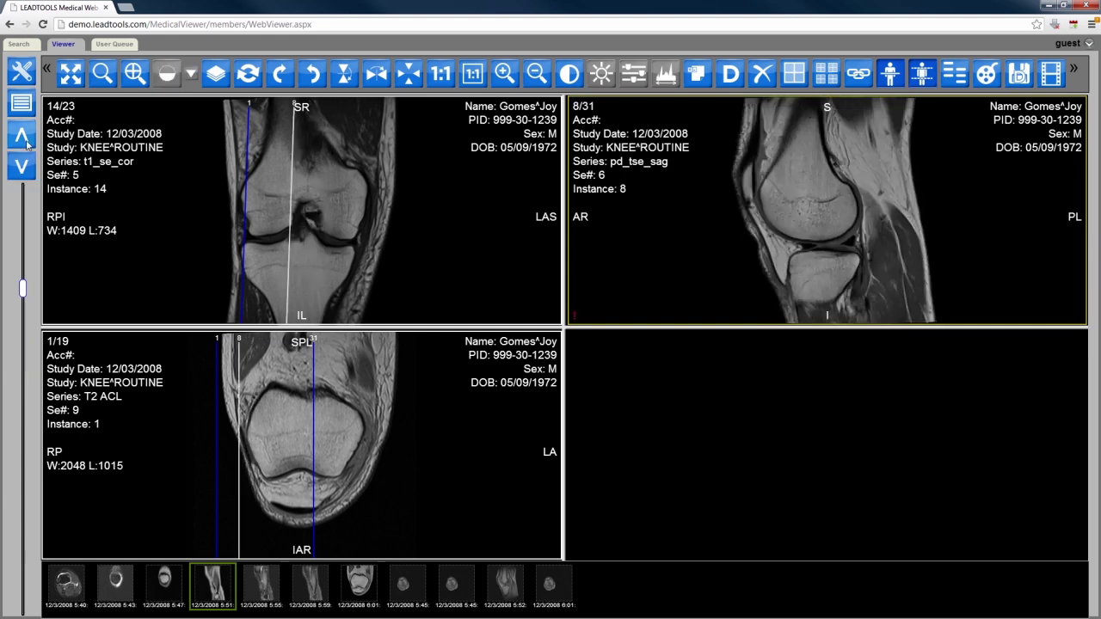
{"action": "left_click", "coordinate": [25, 145]}
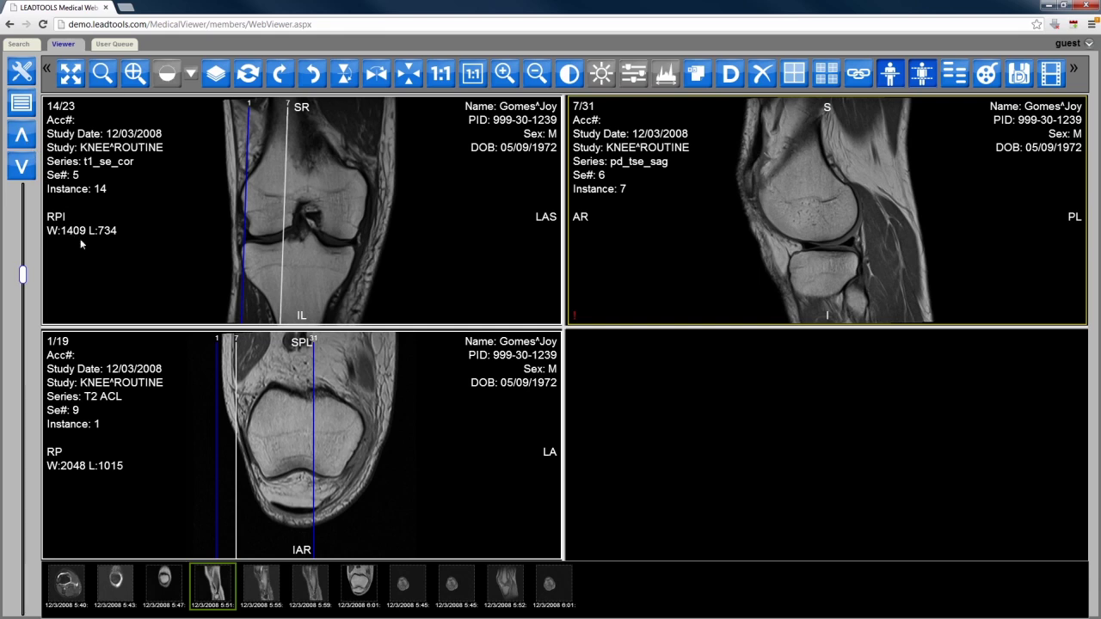
Select the T2 ACL series and step it to slice 5 of 19.
{"action": "left_click", "coordinate": [131, 349]}
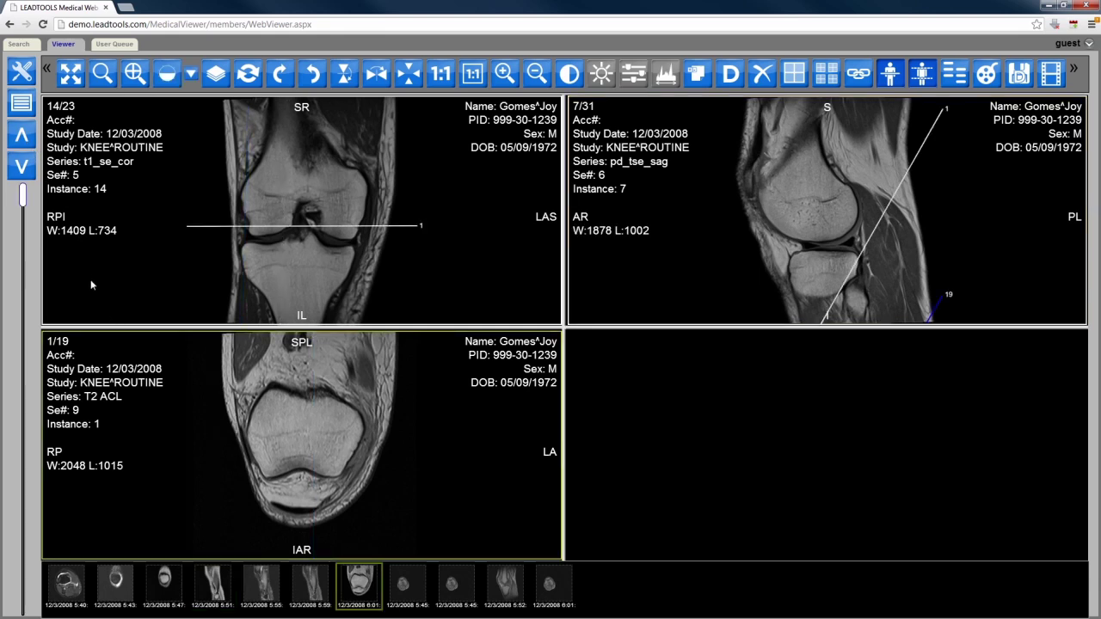
{"action": "left_click", "coordinate": [31, 172]}
{"action": "left_click", "coordinate": [31, 172]}
{"action": "left_click", "coordinate": [31, 172]}
{"action": "left_click", "coordinate": [31, 172]}
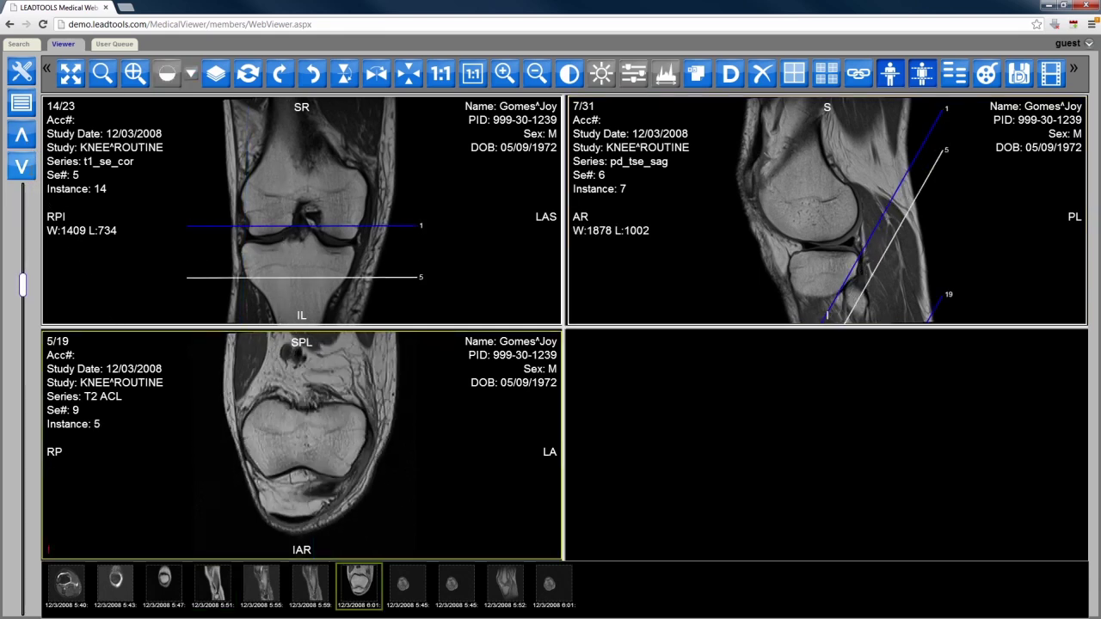
{"action": "left_click", "coordinate": [31, 172]}
{"action": "left_click", "coordinate": [31, 140]}
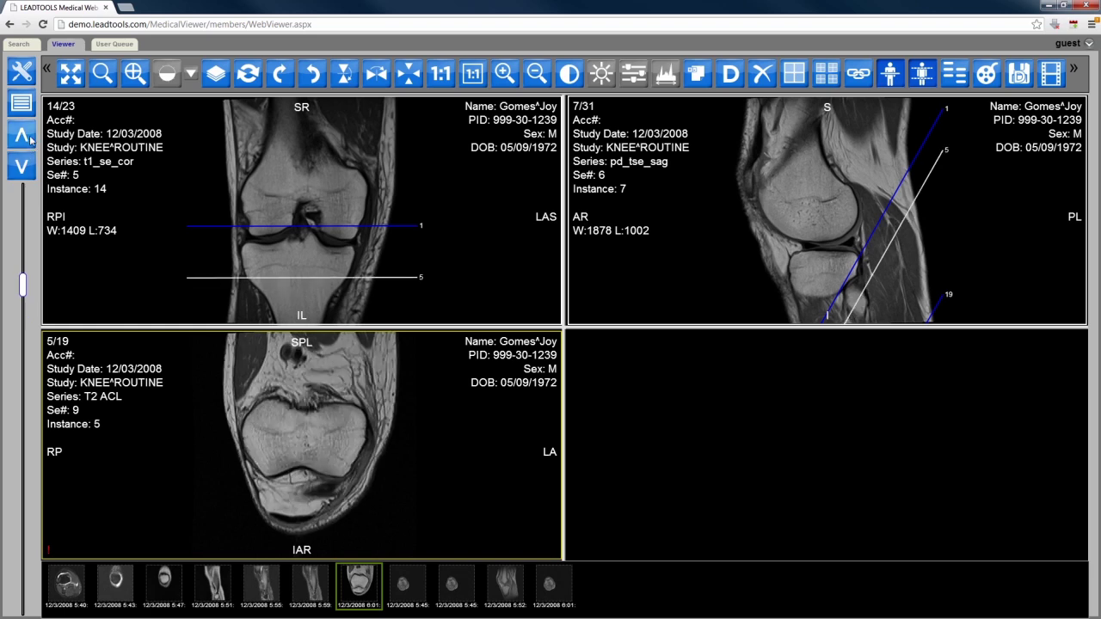